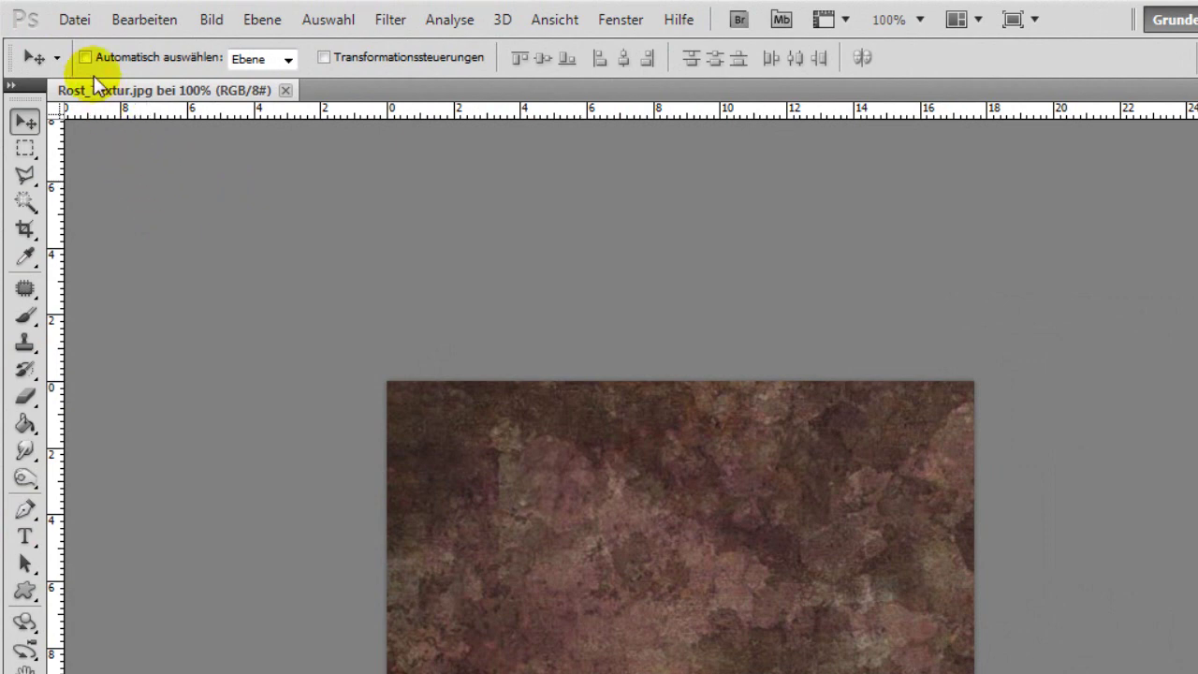
Open the Datei menu to load the rust texture Rost_Textur.jpg
click(74, 21)
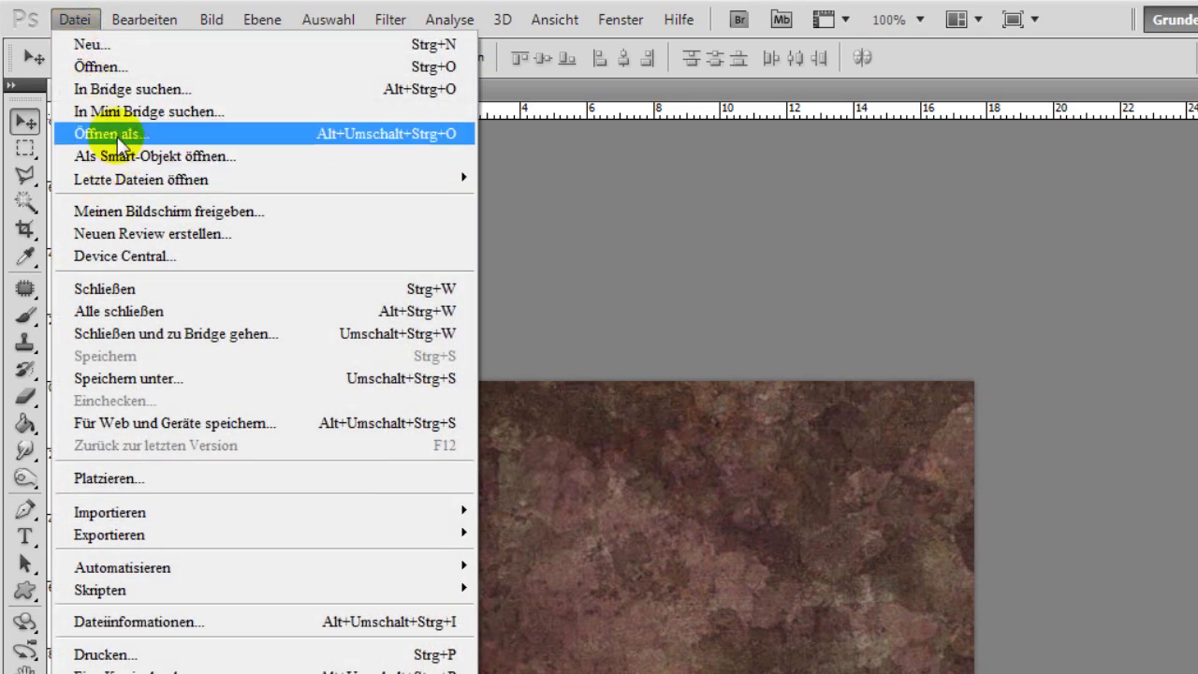
Open Ausgangsbild.JPG in Camera Raw through Öffnen als with the Camera Raw format
click(117, 136)
click(552, 547)
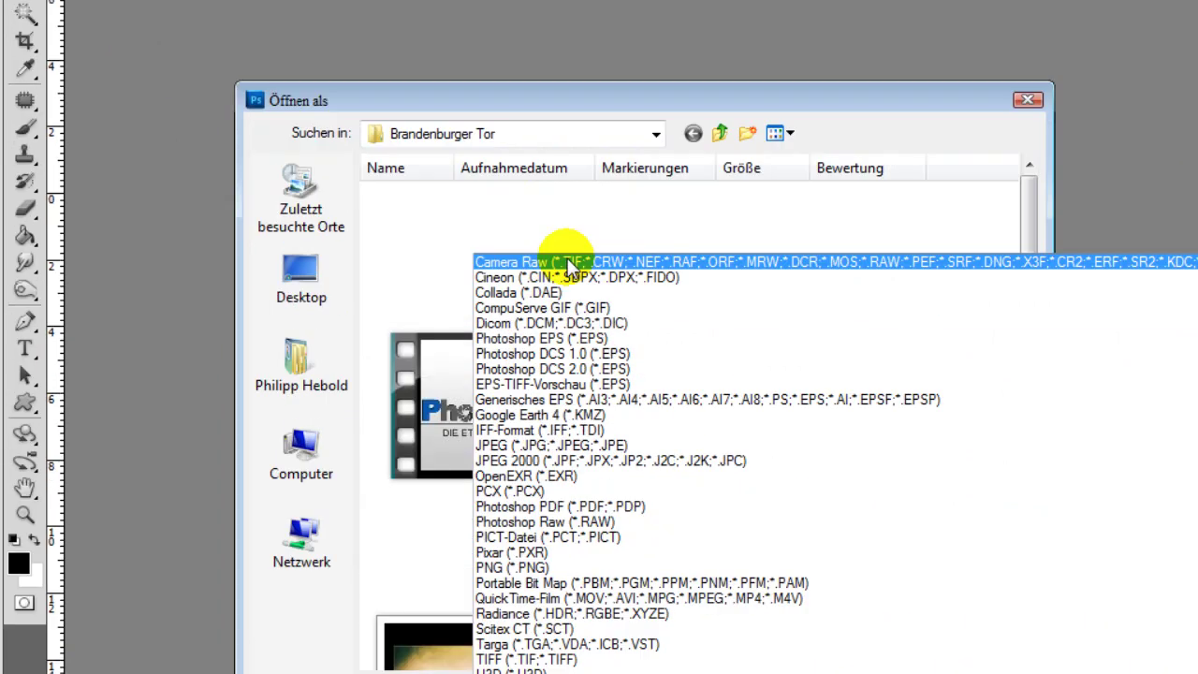
click(524, 73)
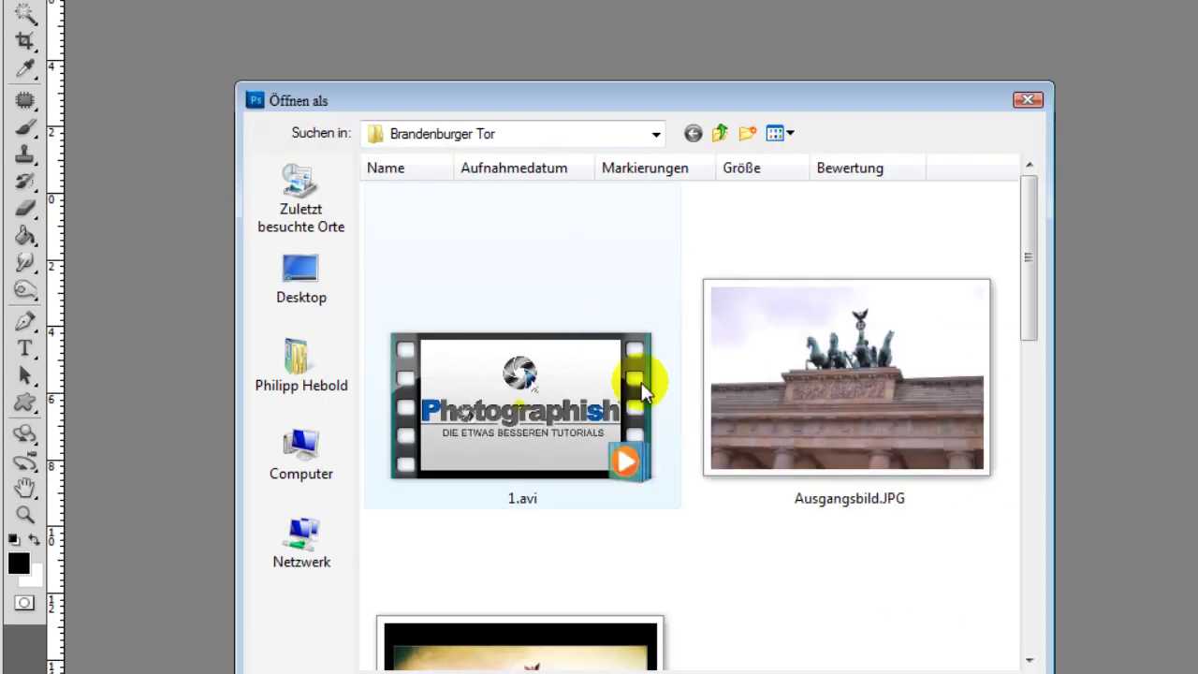
click(816, 440)
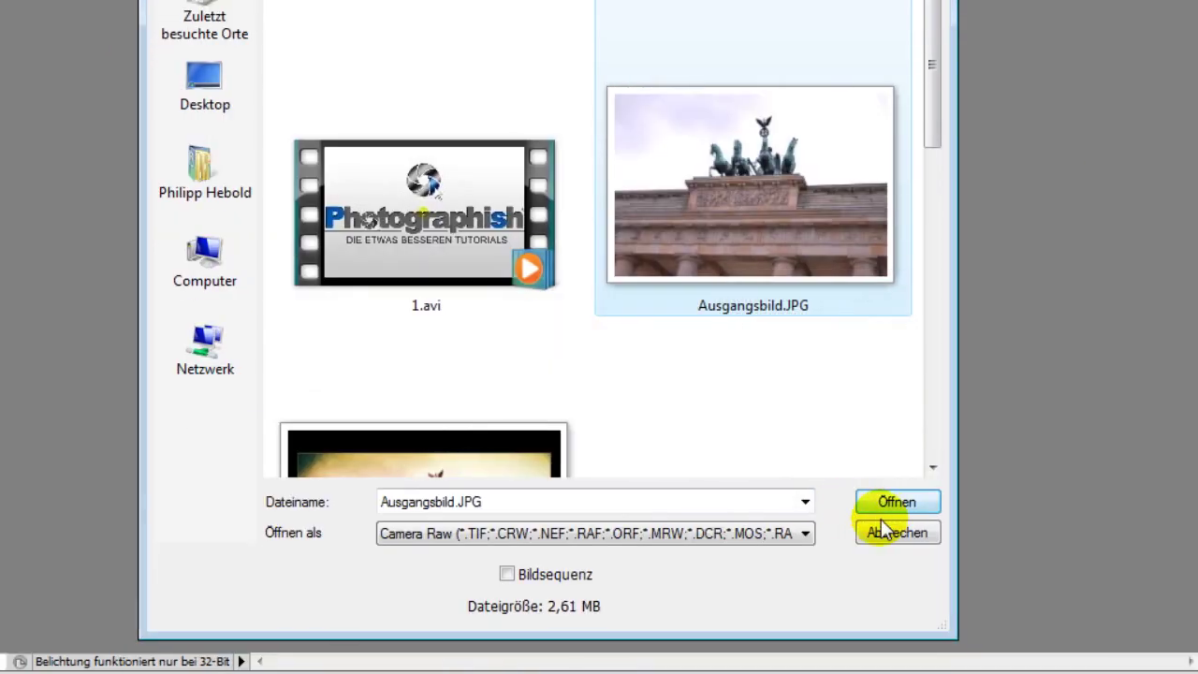
click(889, 501)
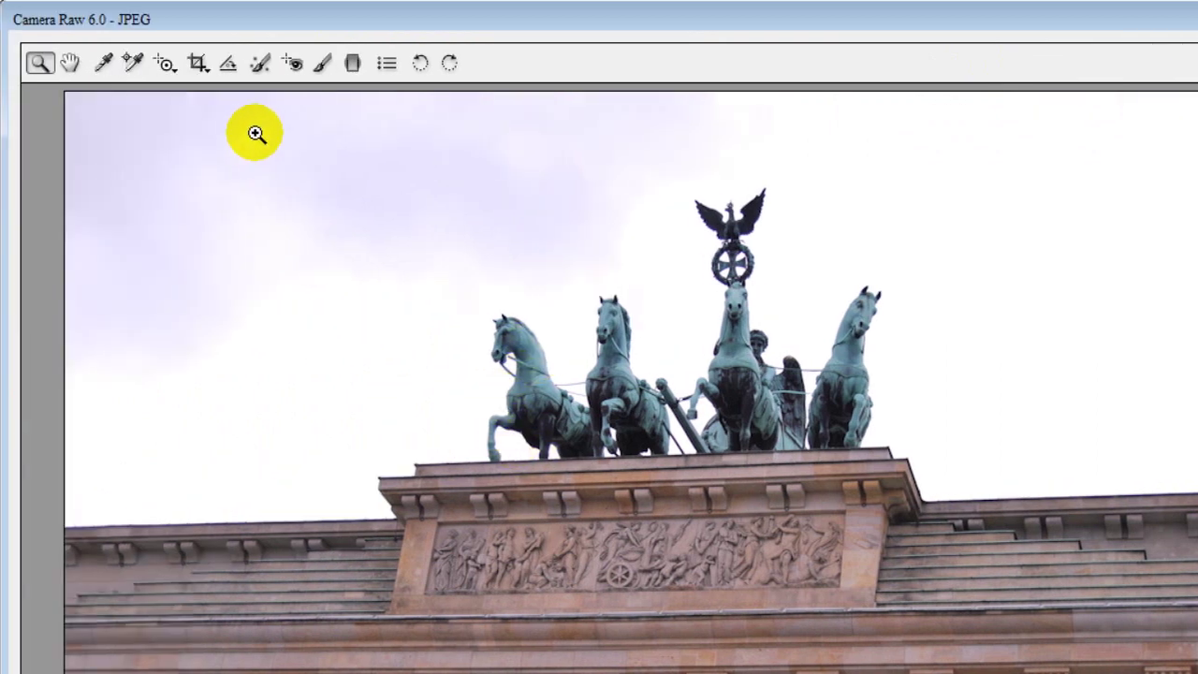
Level the photo along the gate's cornice and apply the 3792 x 2539 crop
click(230, 73)
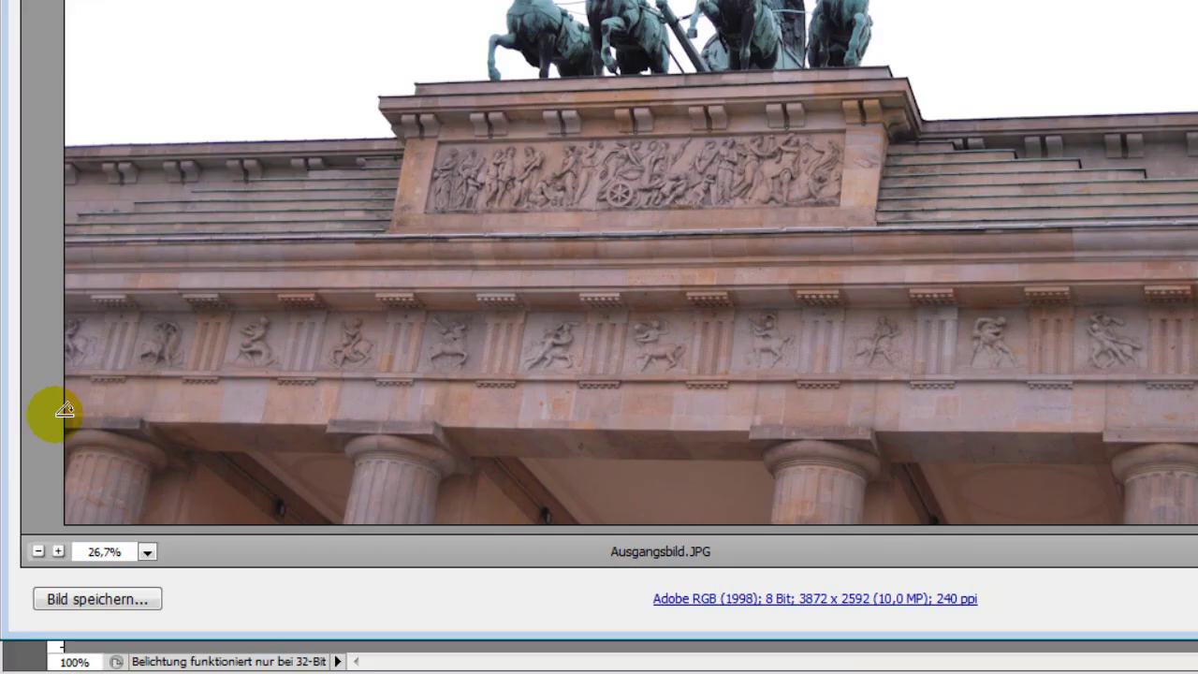
drag(65, 411, 820, 428)
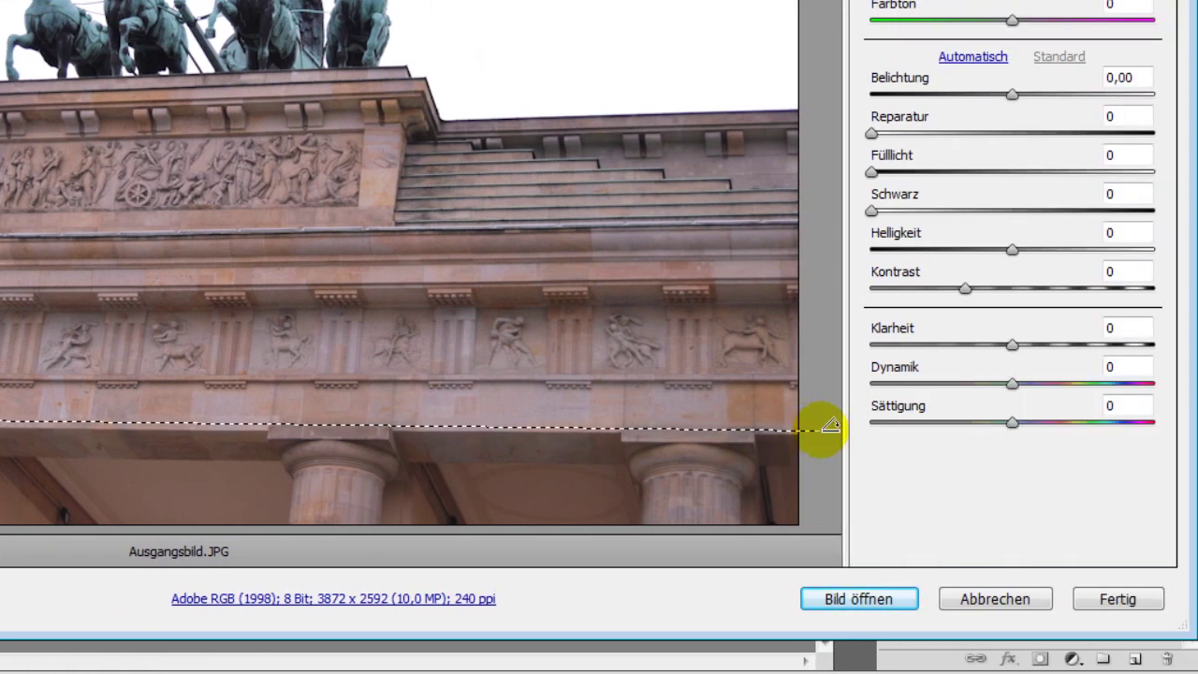
drag(820, 428, 837, 427)
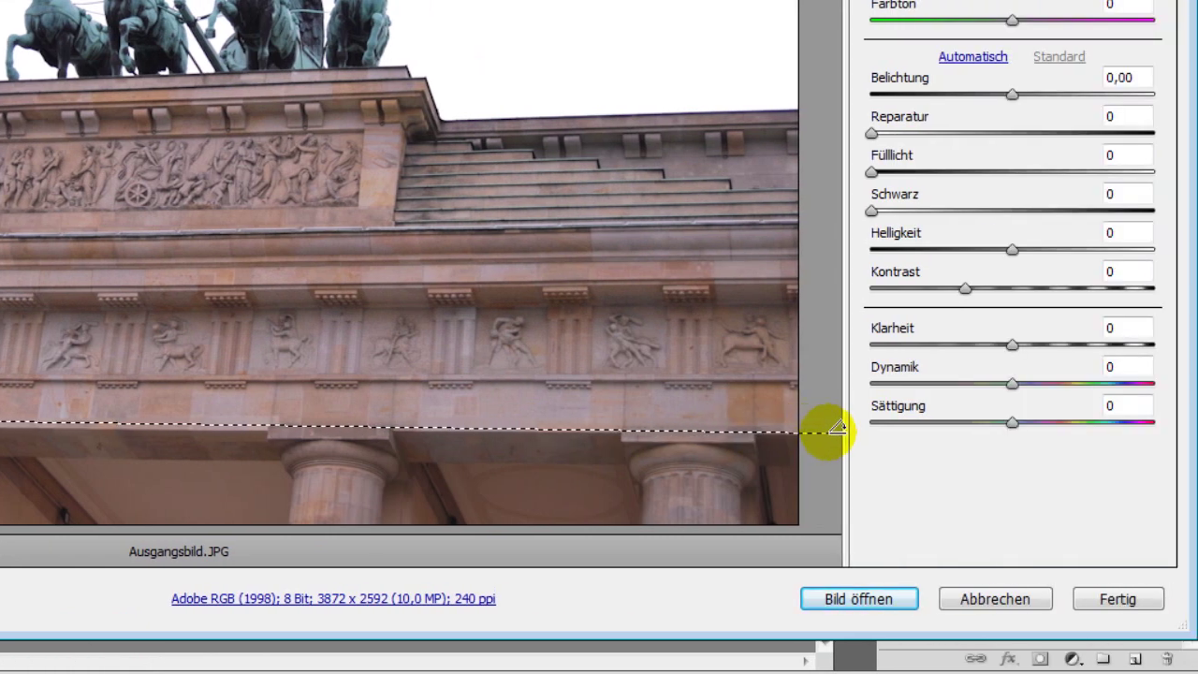
drag(838, 428, 838, 428)
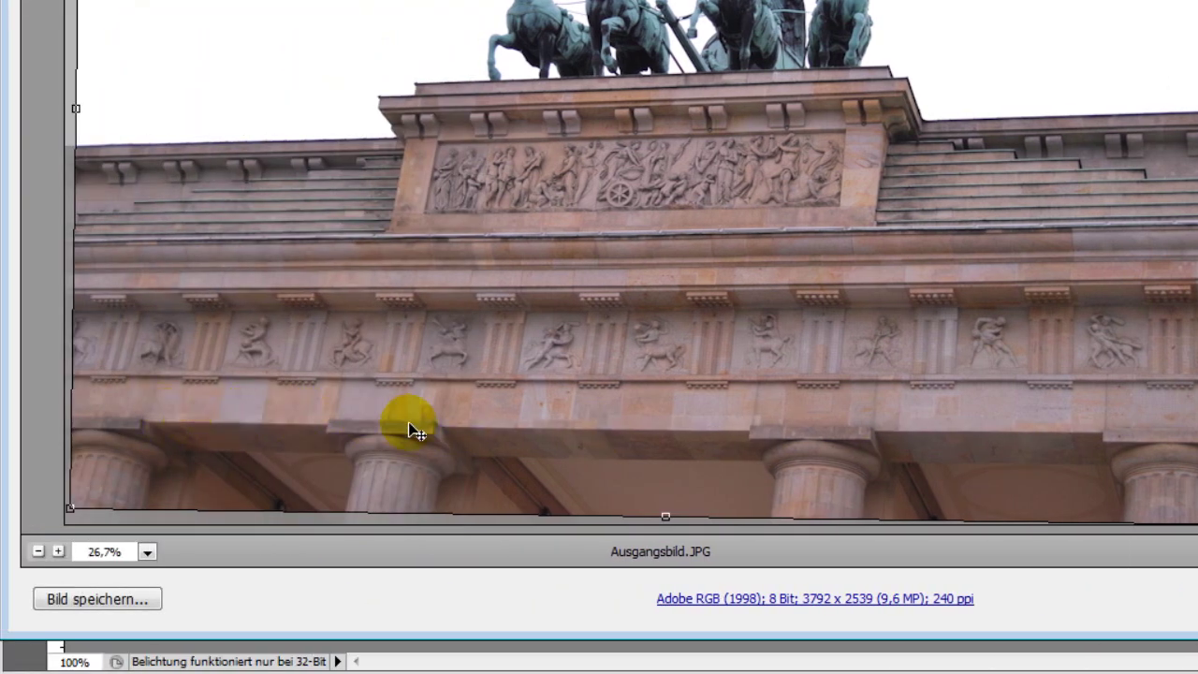
key(Return)
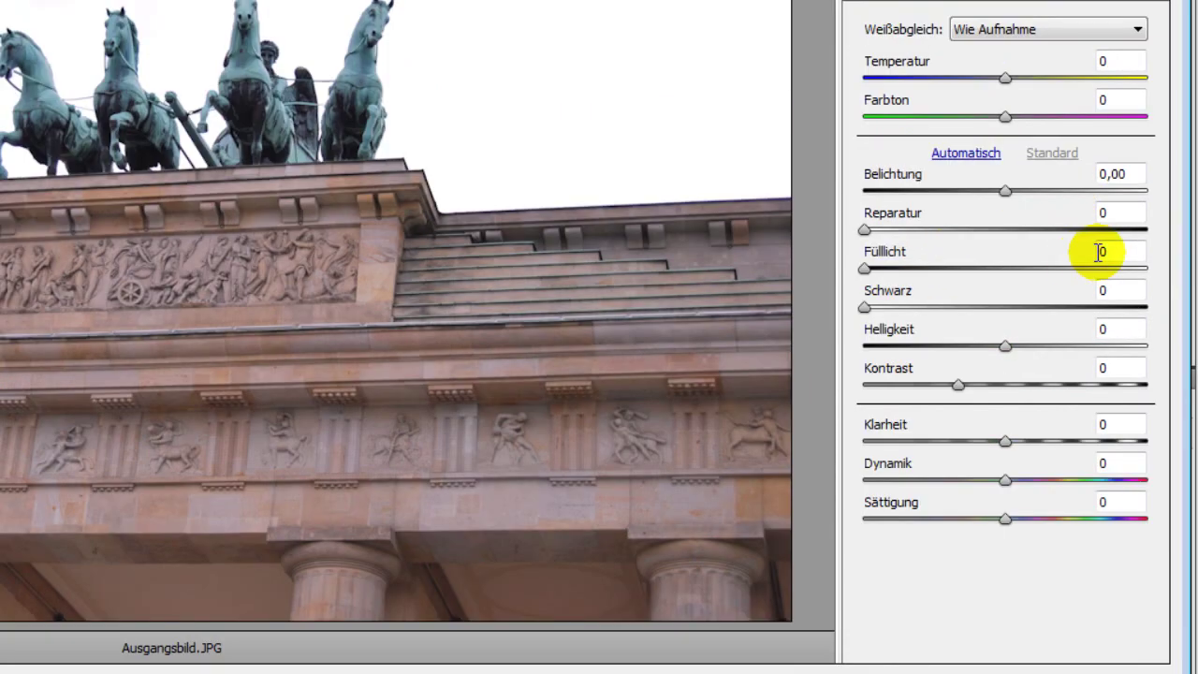
Enter Fülllicht 15, Schwarz 29, Kontrast +41 and Klarheit 48 in Grundeinstellungen
click(1100, 253)
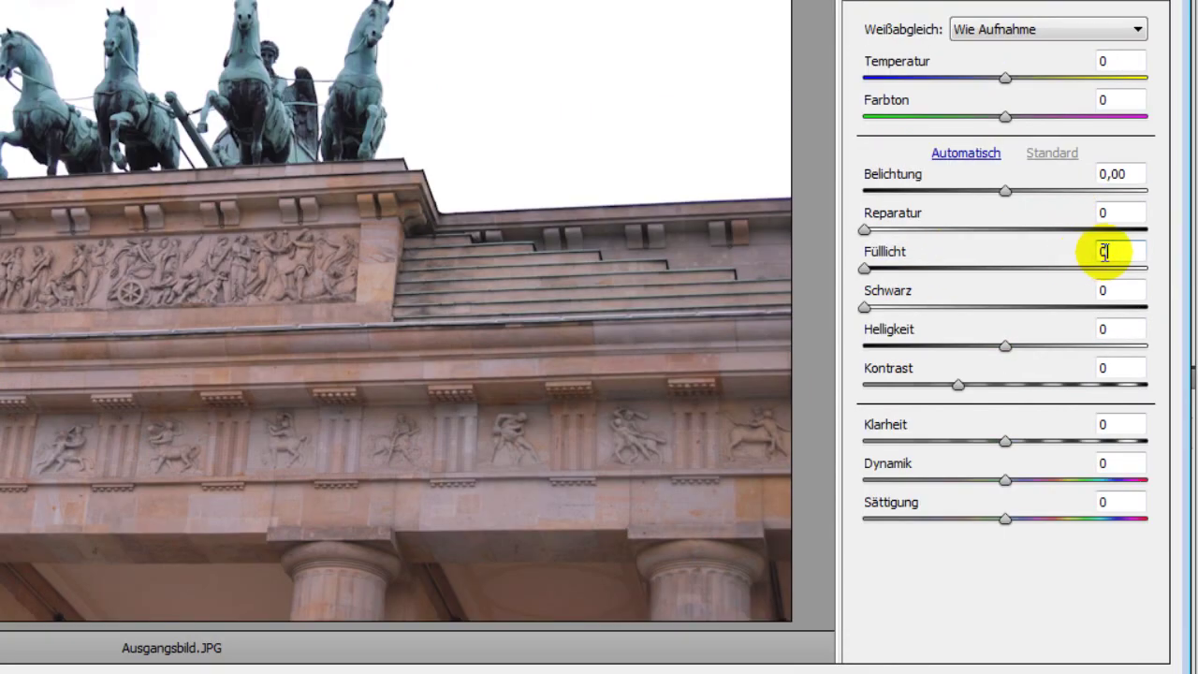
text(15)
click(1120, 292)
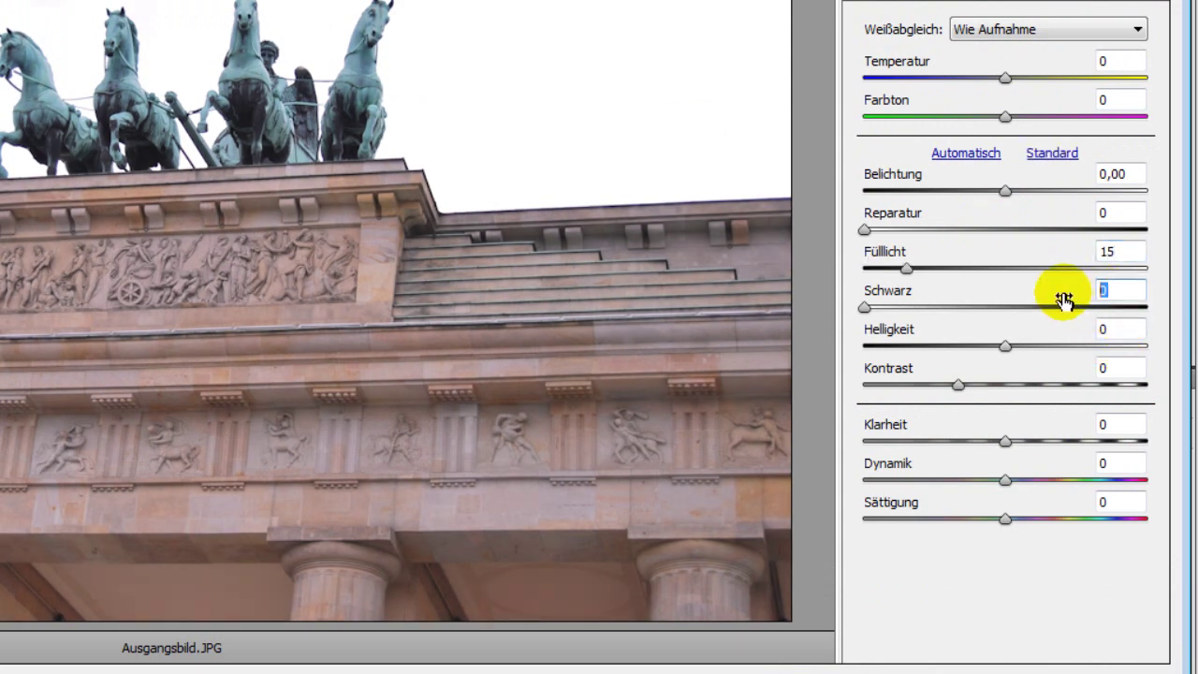
text(29)
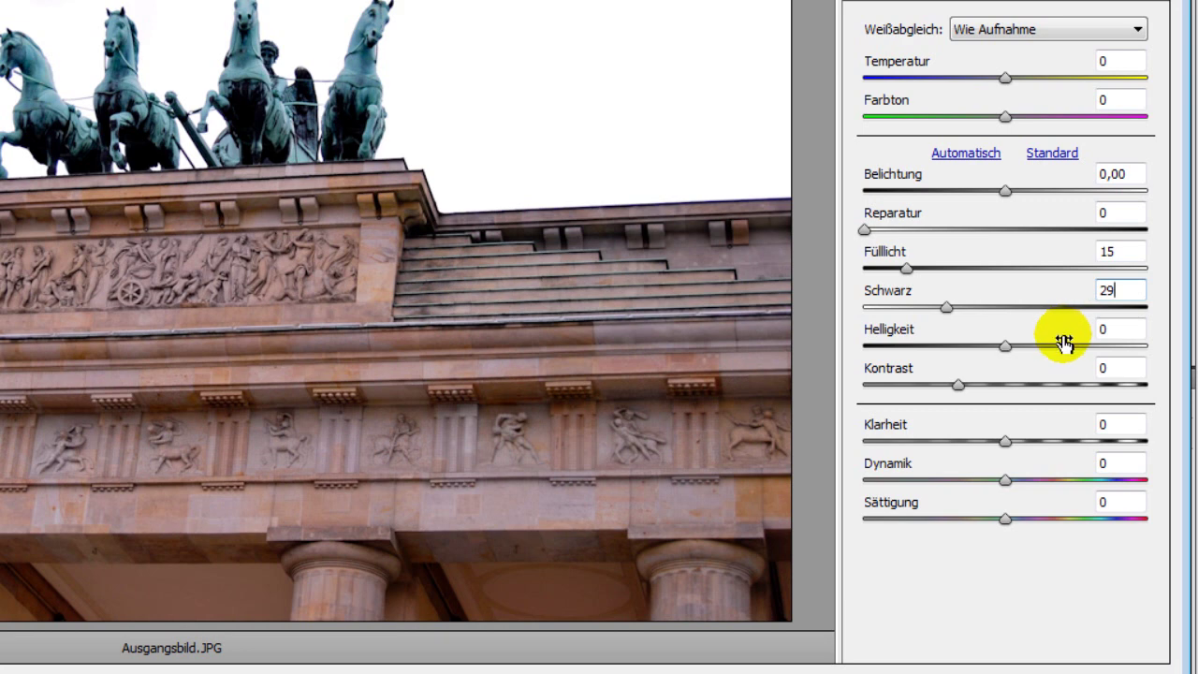
click(1113, 367)
text(41)
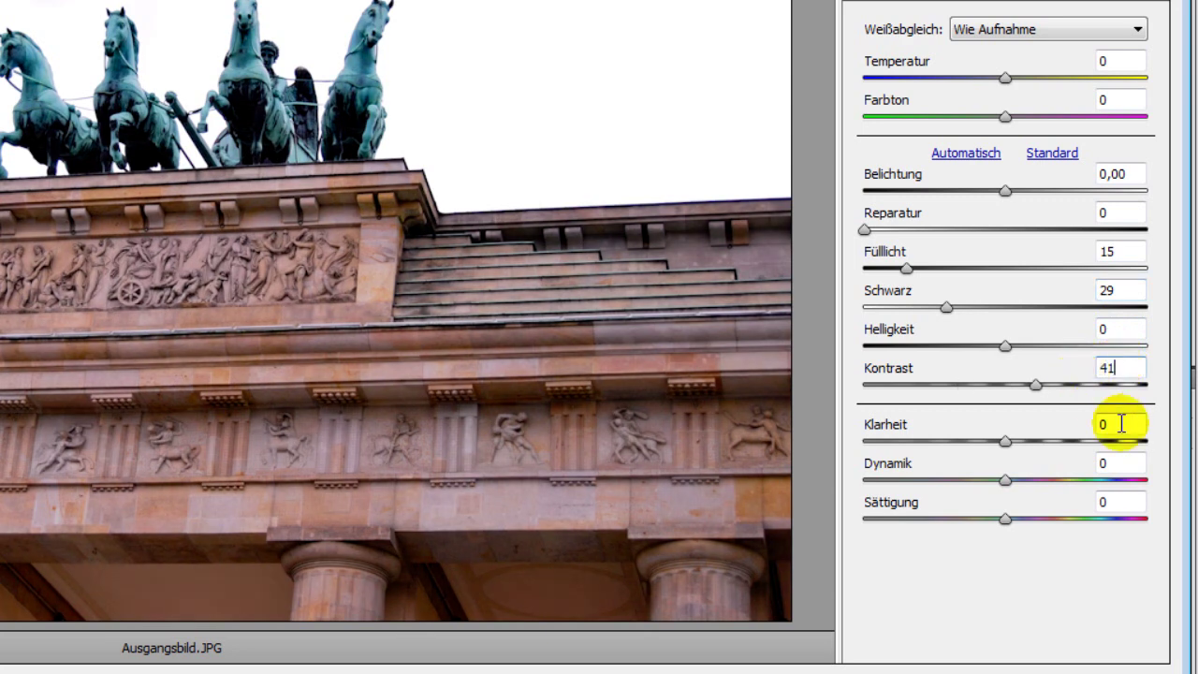
click(1090, 428)
text(48)
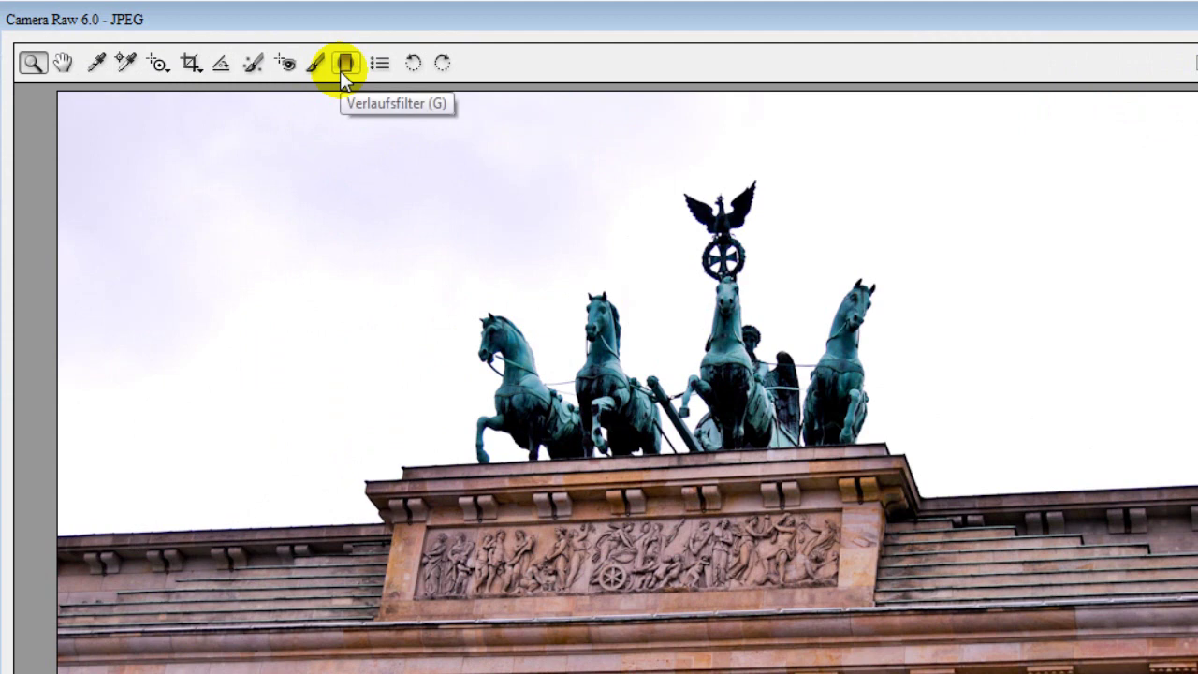
Drag a graduated filter from the top-left sky toward the gate and re-angle it
click(343, 65)
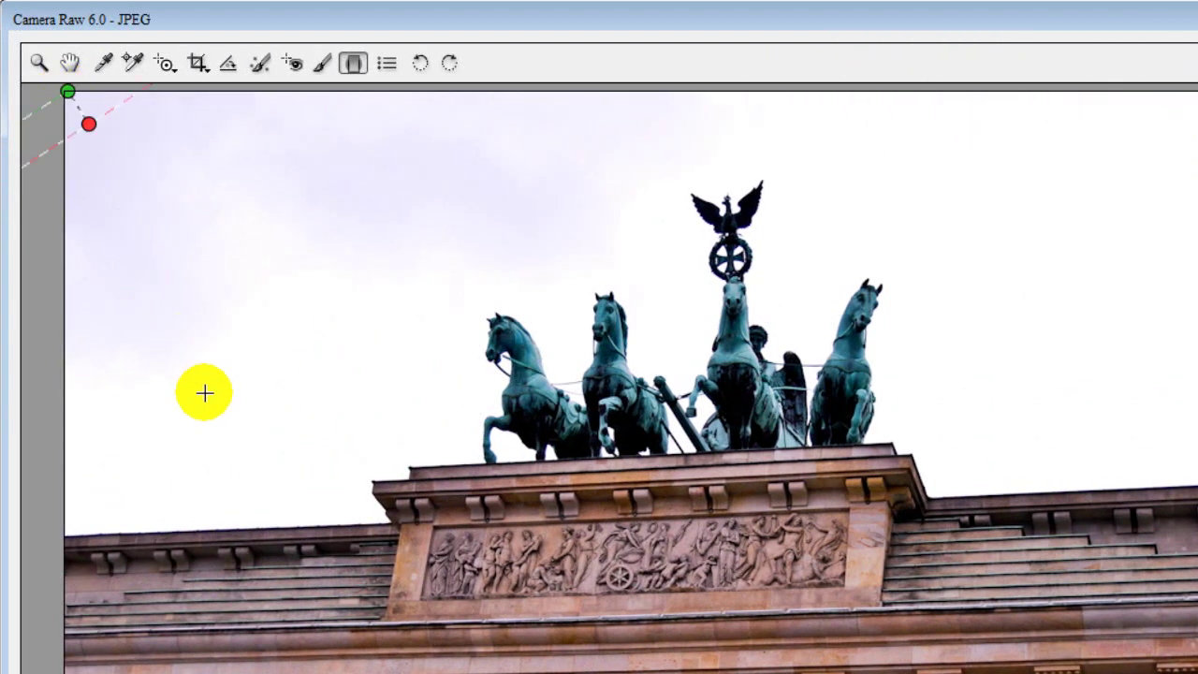
mouse_move(204, 392)
mouse_down()
mouse_move(185, 472)
mouse_move(136, 470)
mouse_up()
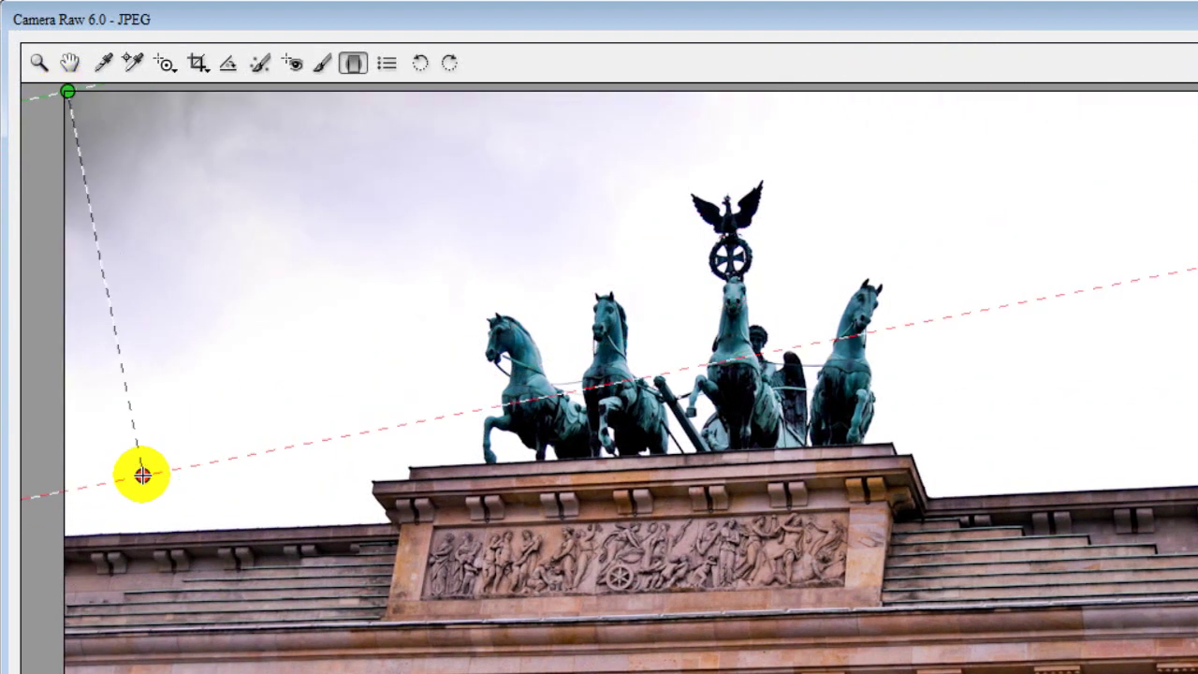
drag(136, 471, 121, 465)
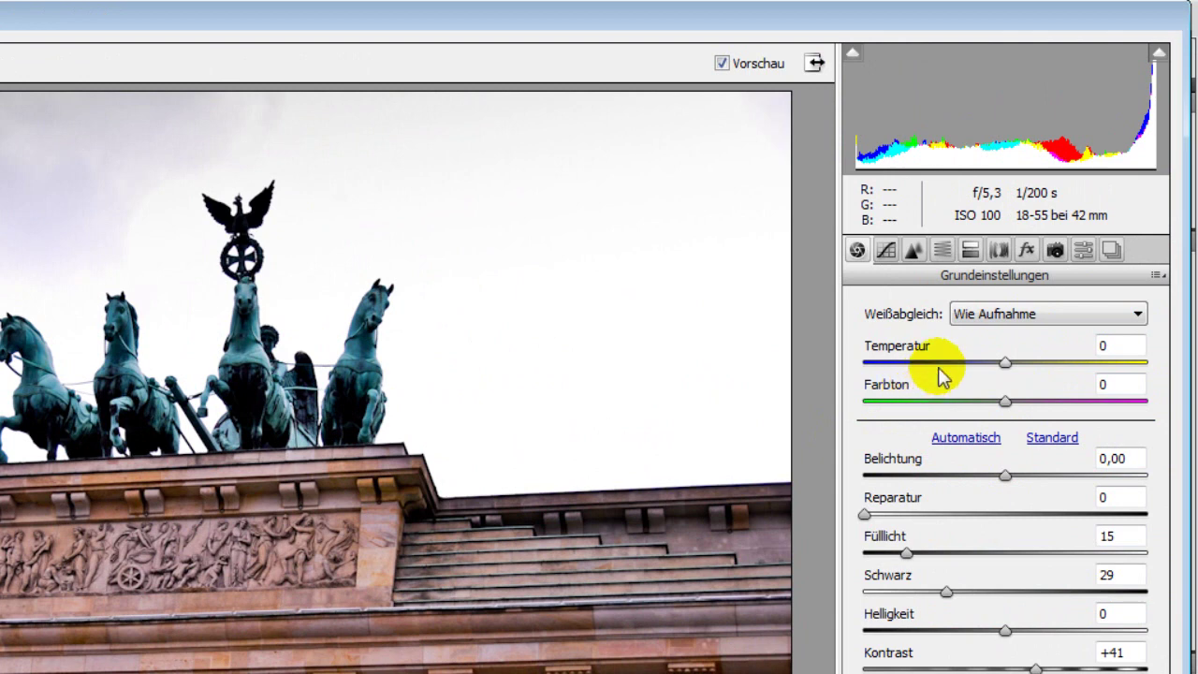
Set the Objektivvignettierung strength to -55 under Objektivkorrekturen
click(999, 250)
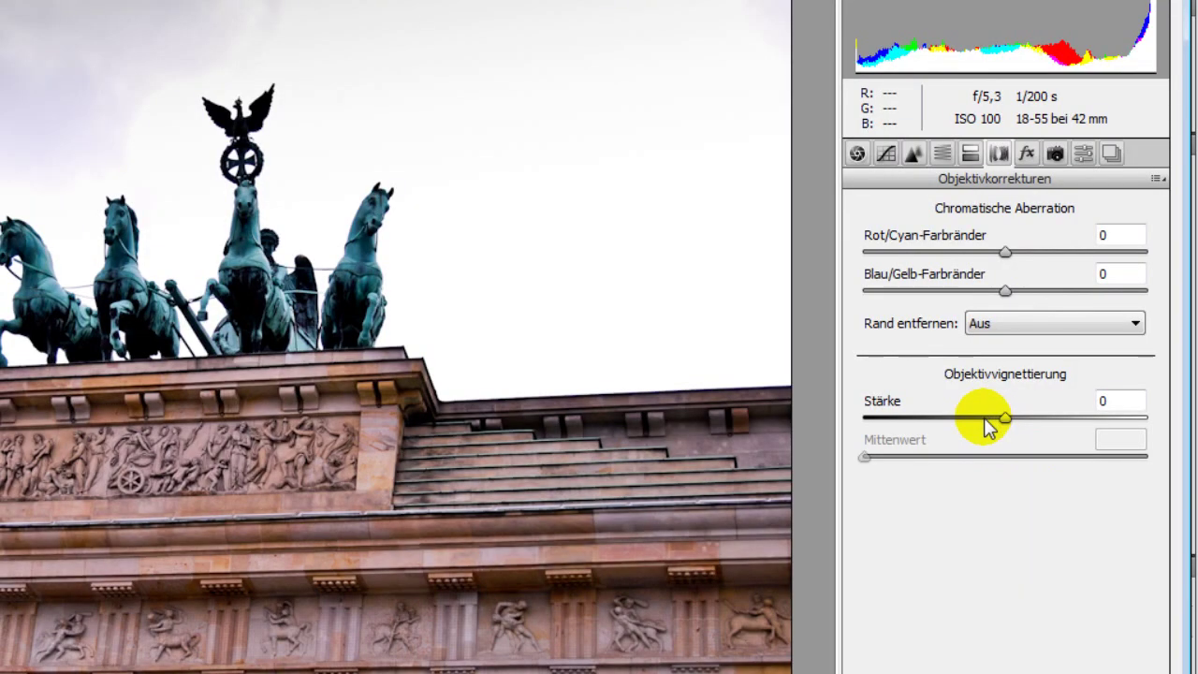
click(1114, 402)
text(55)
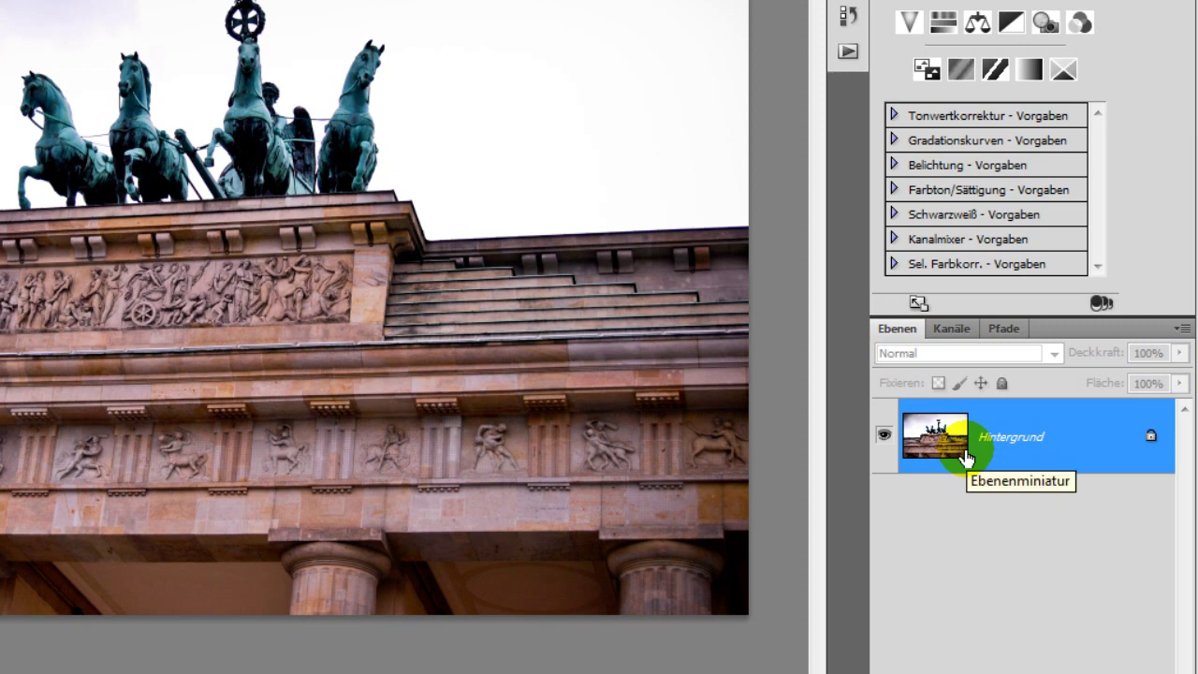
Create Ebene 1 and Ebene 1 Kopie, invert the top copy and set it to Strahlendes Licht
key(ctrl+j)
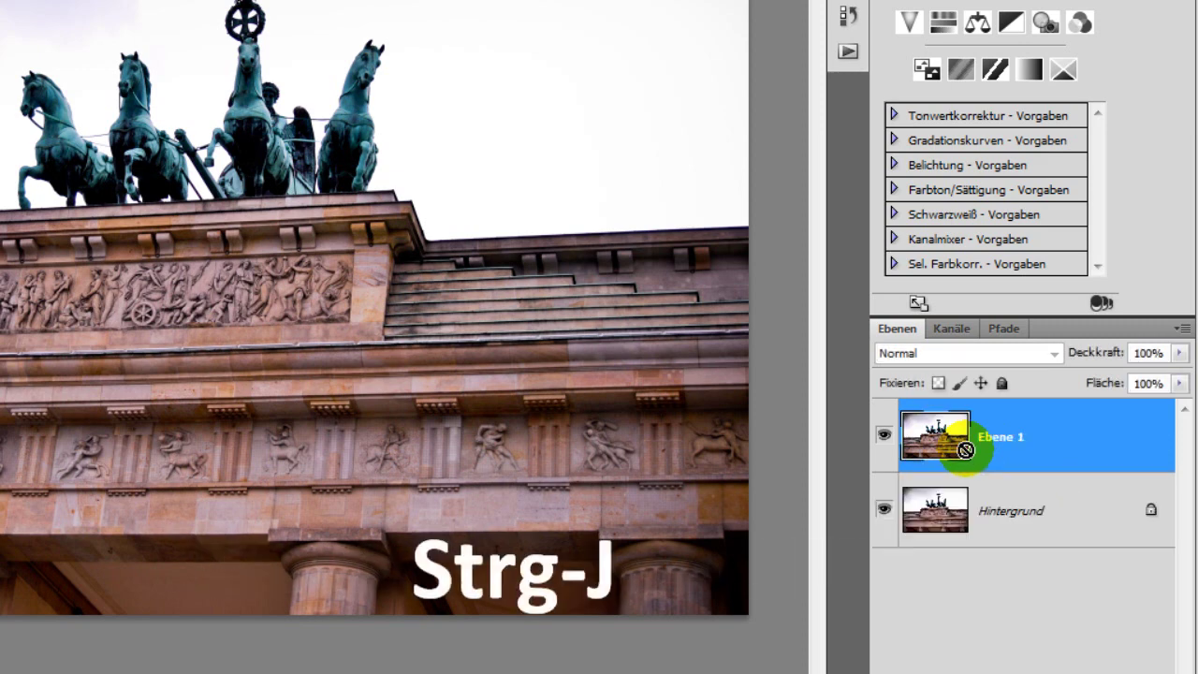
key(ctrl+j)
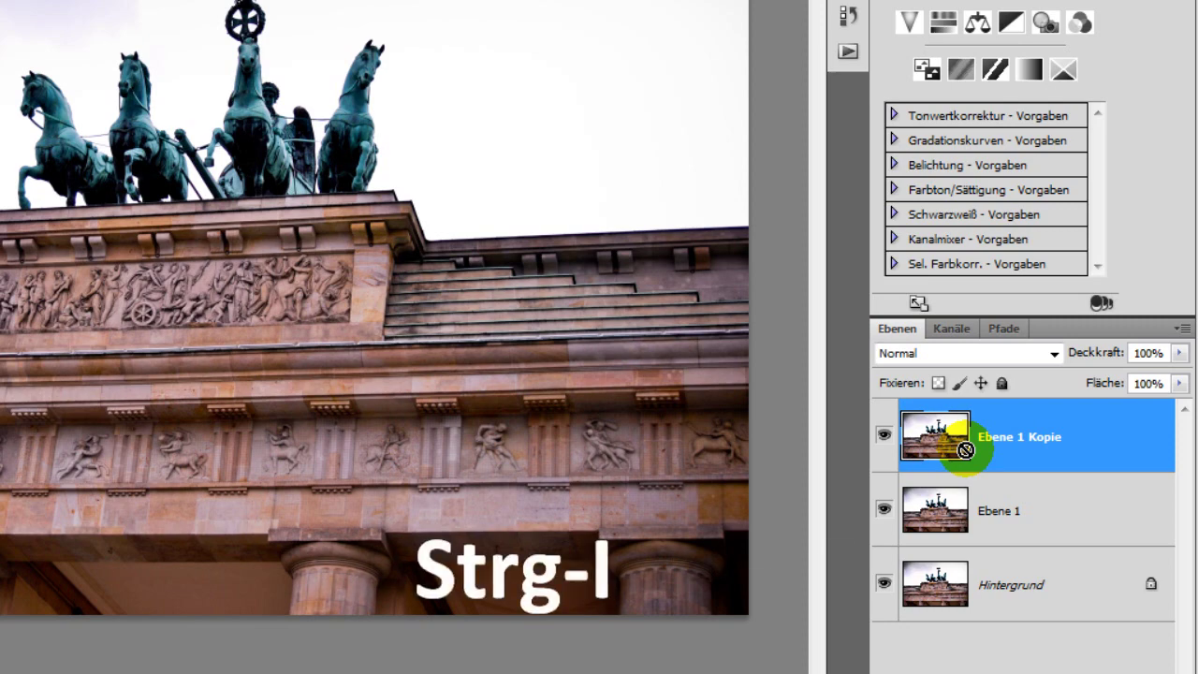
key(ctrl+i)
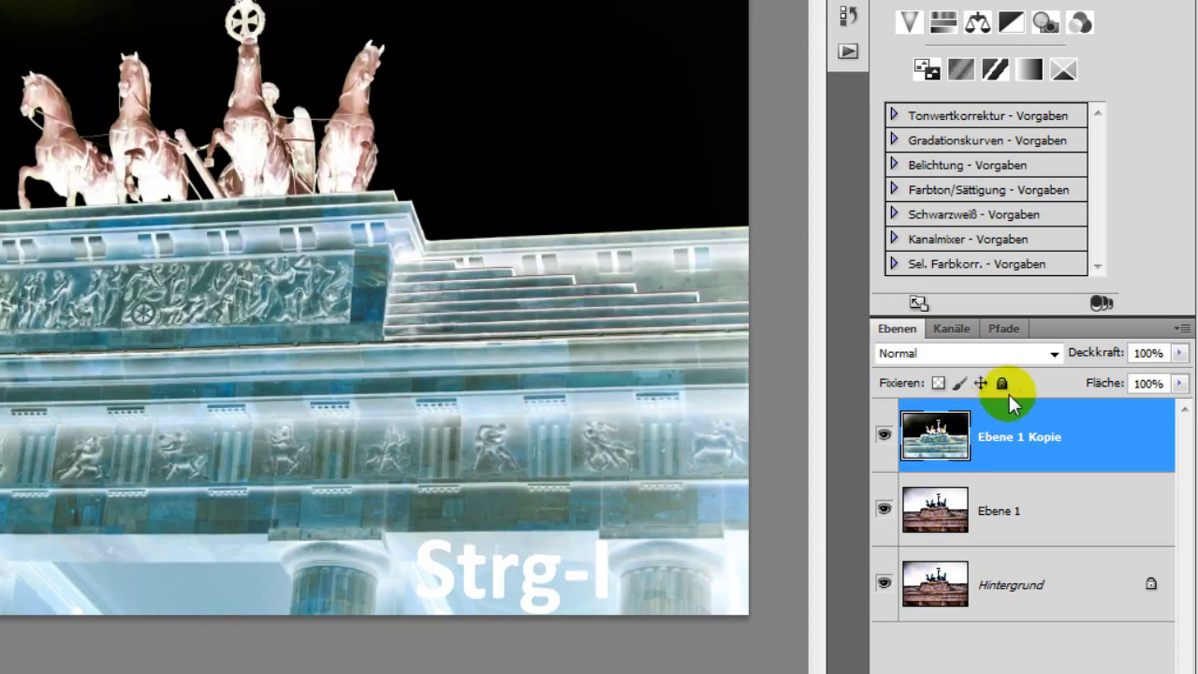
click(1054, 354)
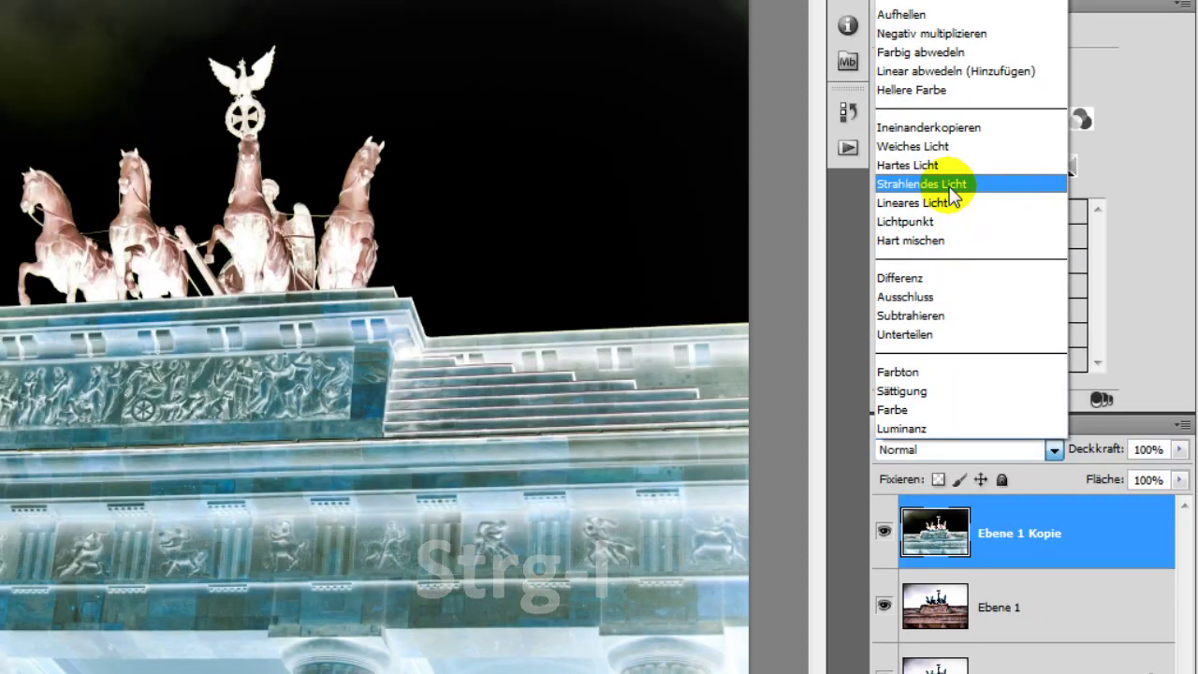
click(954, 183)
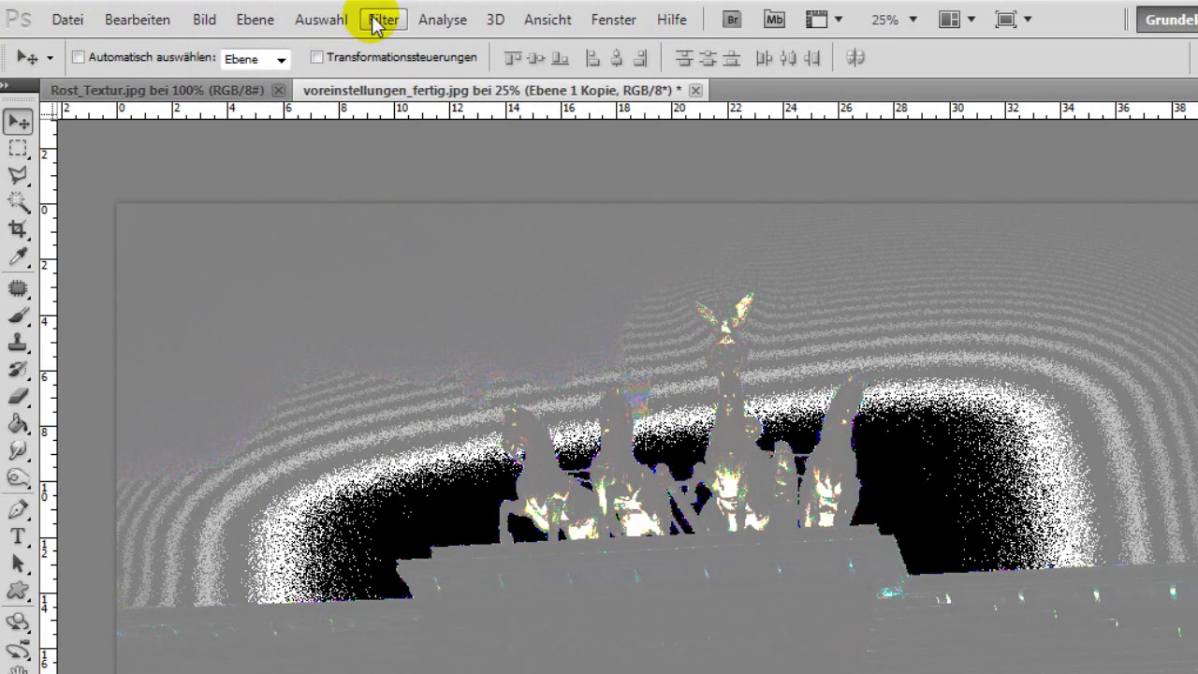
Apply the Matter machen blur with Radius 8 and Schwellenwert 223
click(384, 20)
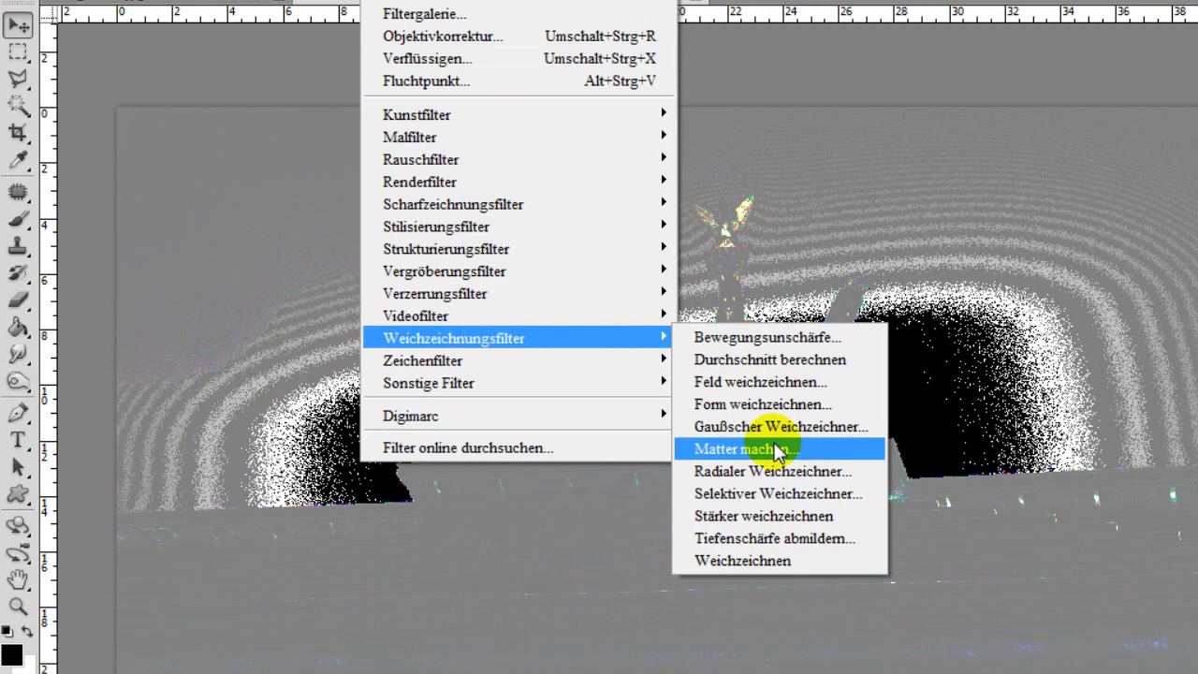
click(773, 546)
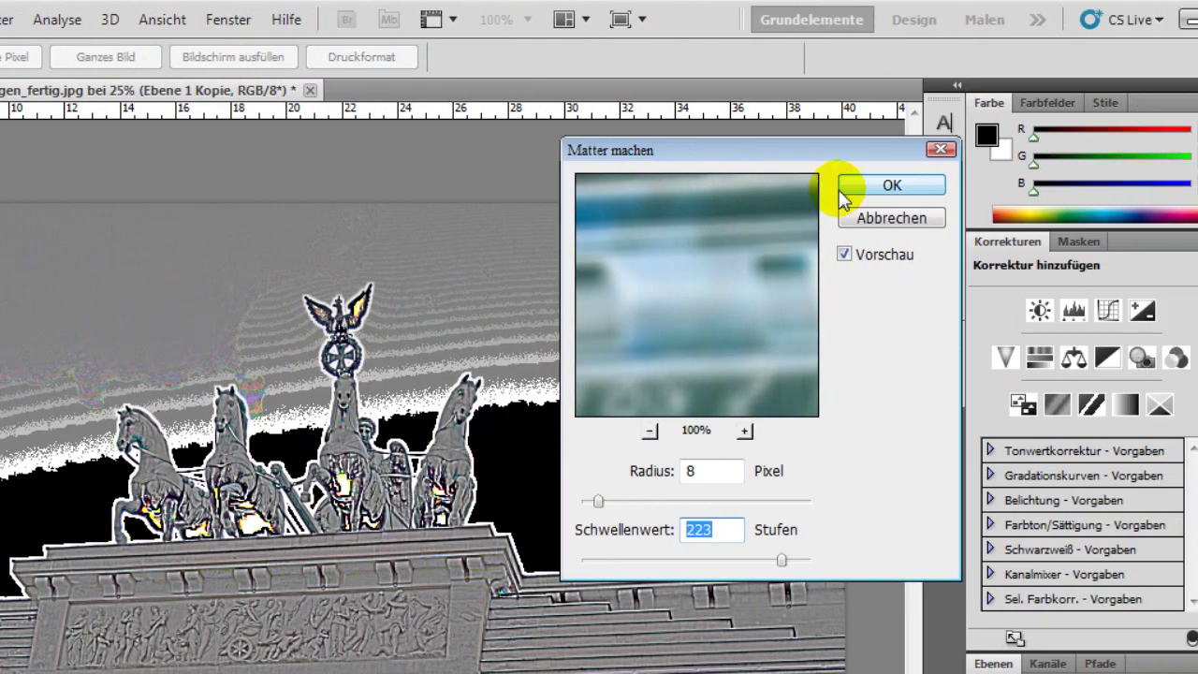
click(810, 214)
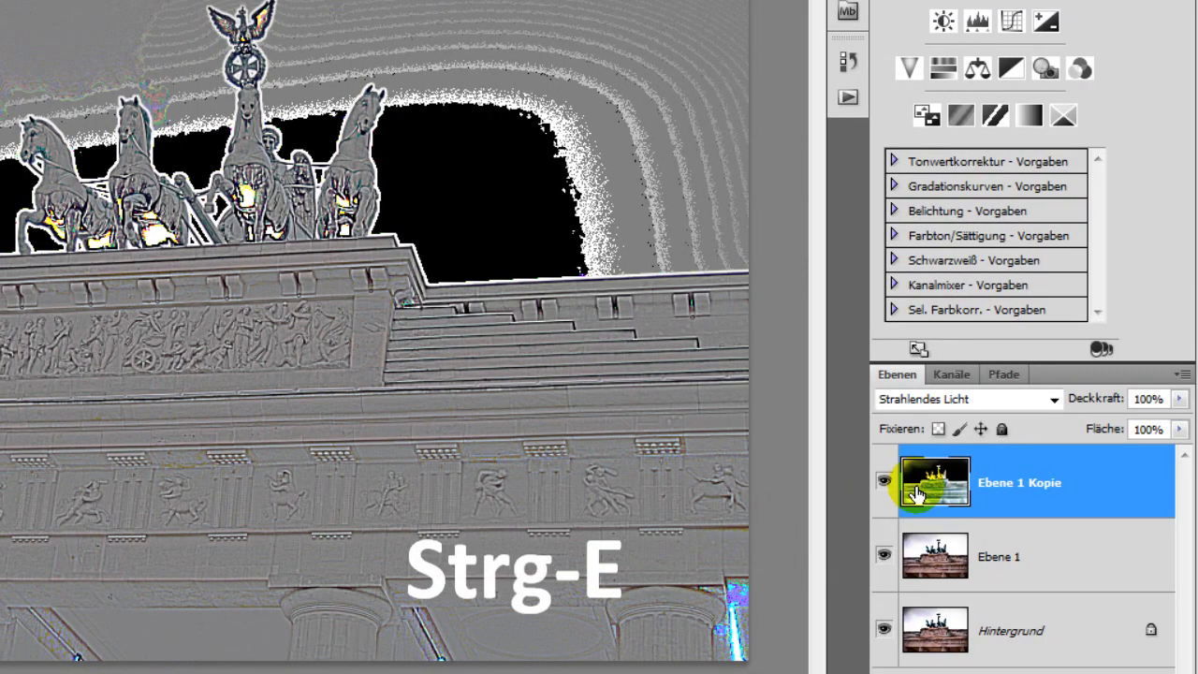
Merge into Ebene 1, desaturate it, set Weiches Licht, and toggle its visibility to compare
key(ctrl+e)
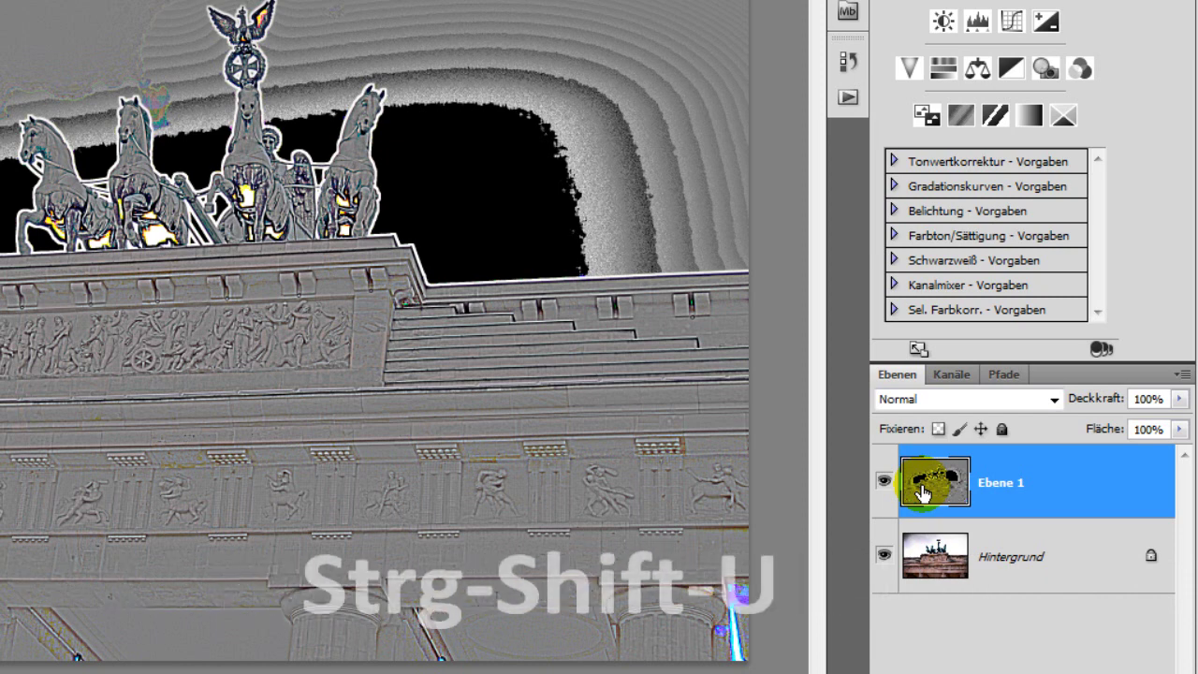
key(ctrl+shift+u)
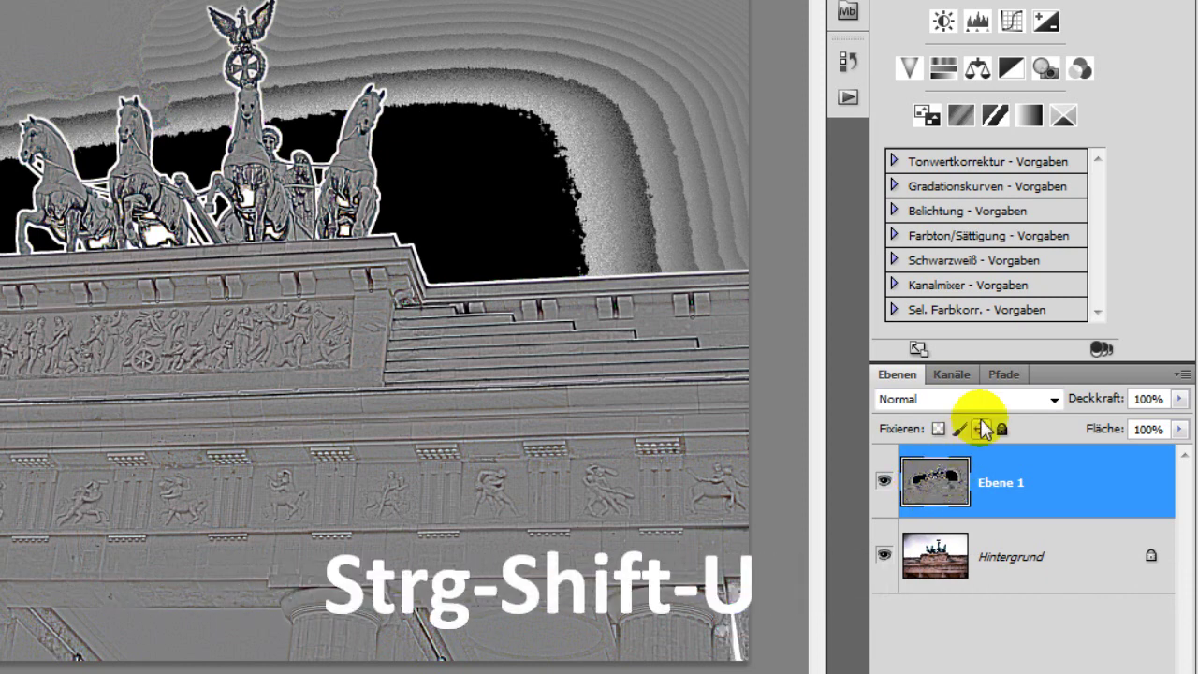
click(1048, 402)
click(936, 192)
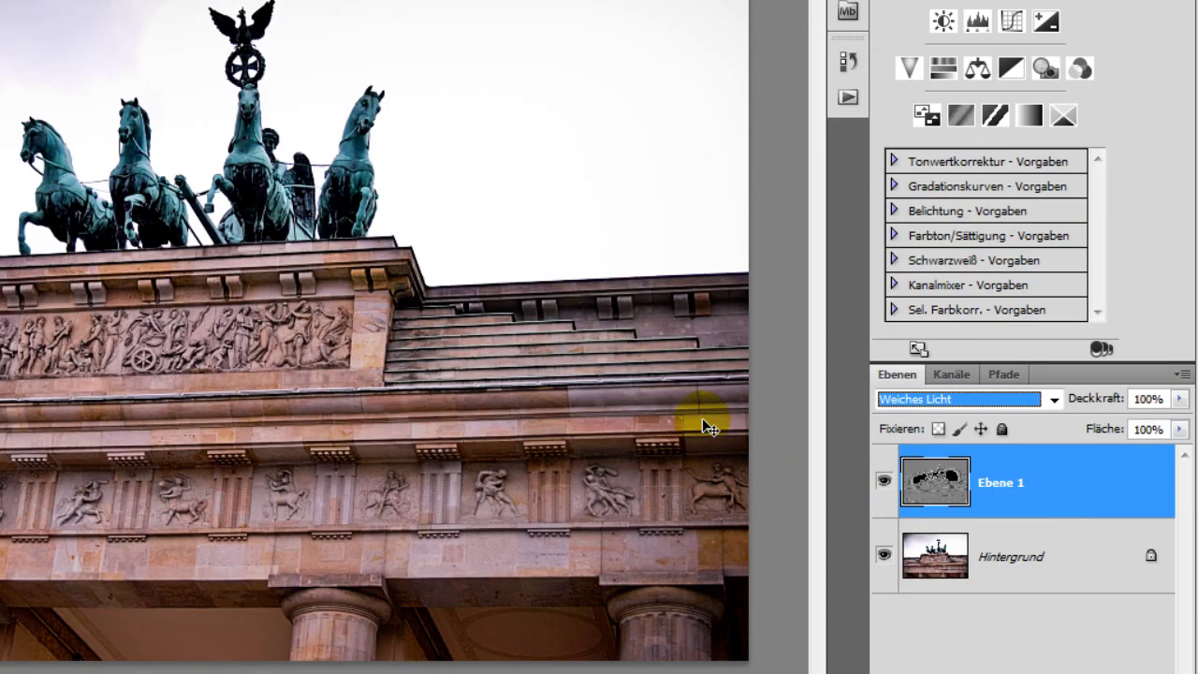
click(883, 481)
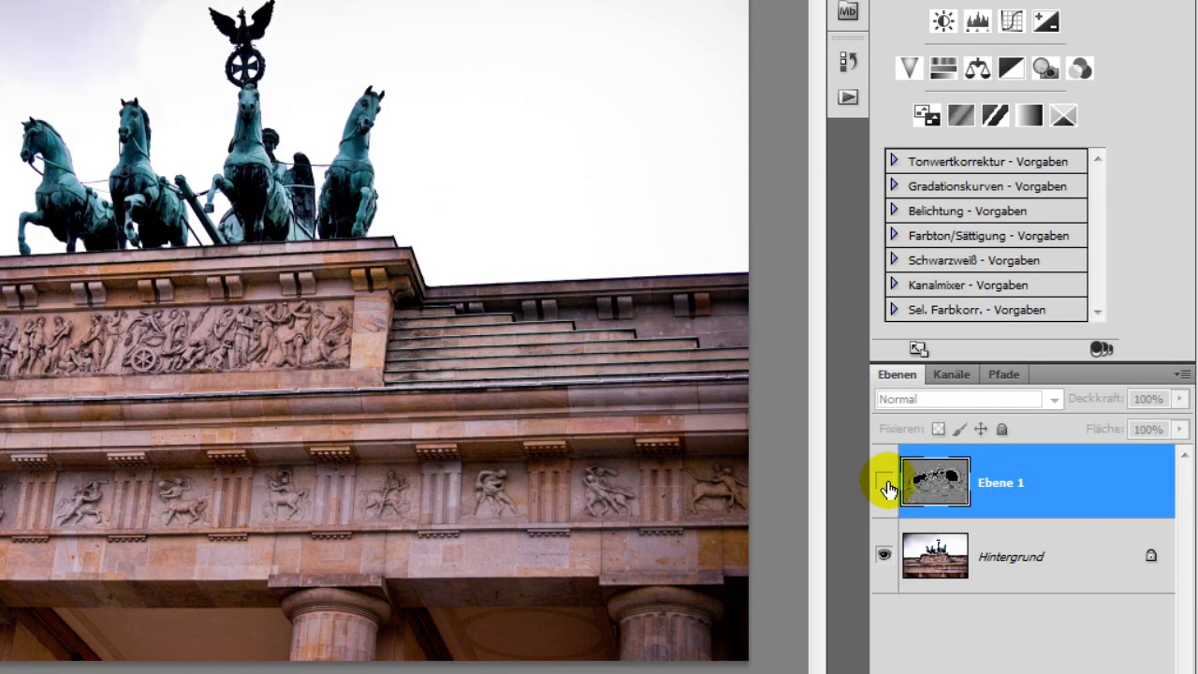
click(883, 482)
click(884, 482)
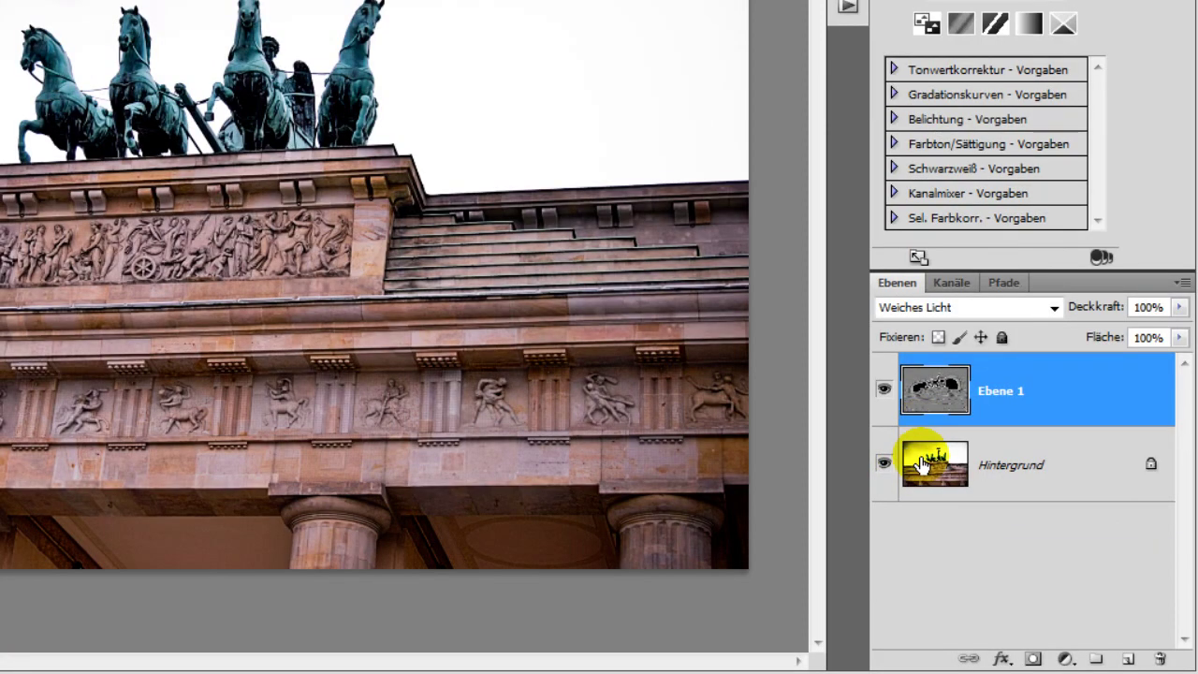
Flatten into Hintergrund and add a Gradationskurven layer, lowering red shadows and raising red highlights
key(ctrl+e)
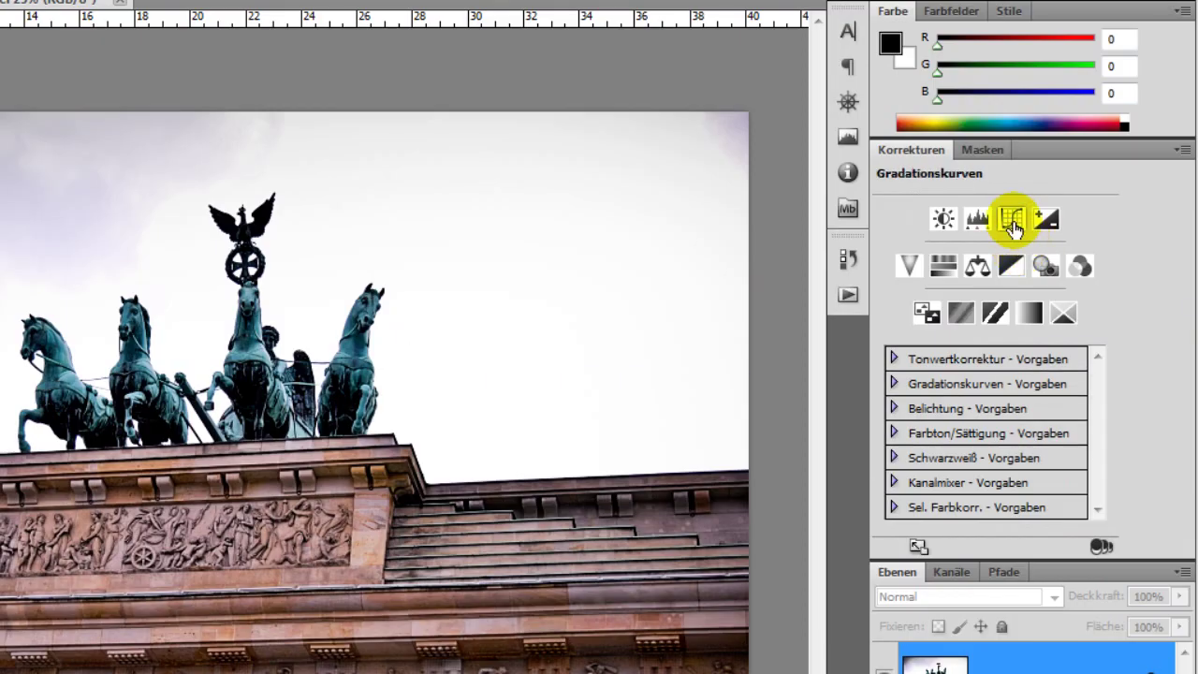
click(1012, 221)
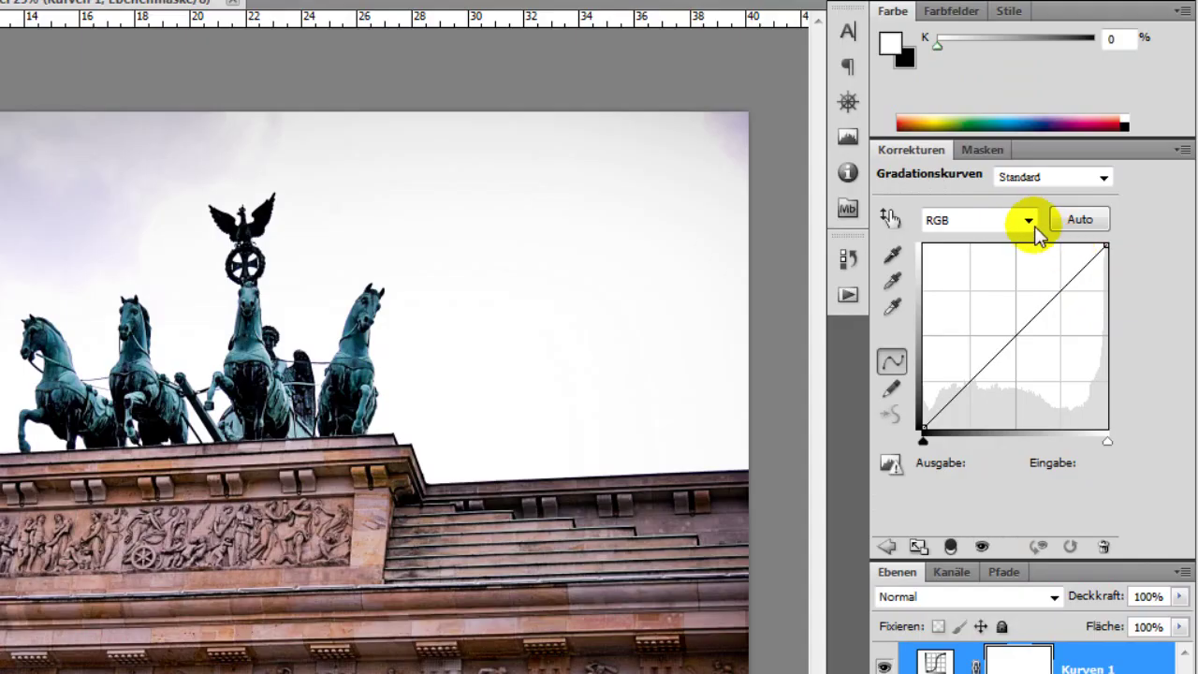
click(1028, 123)
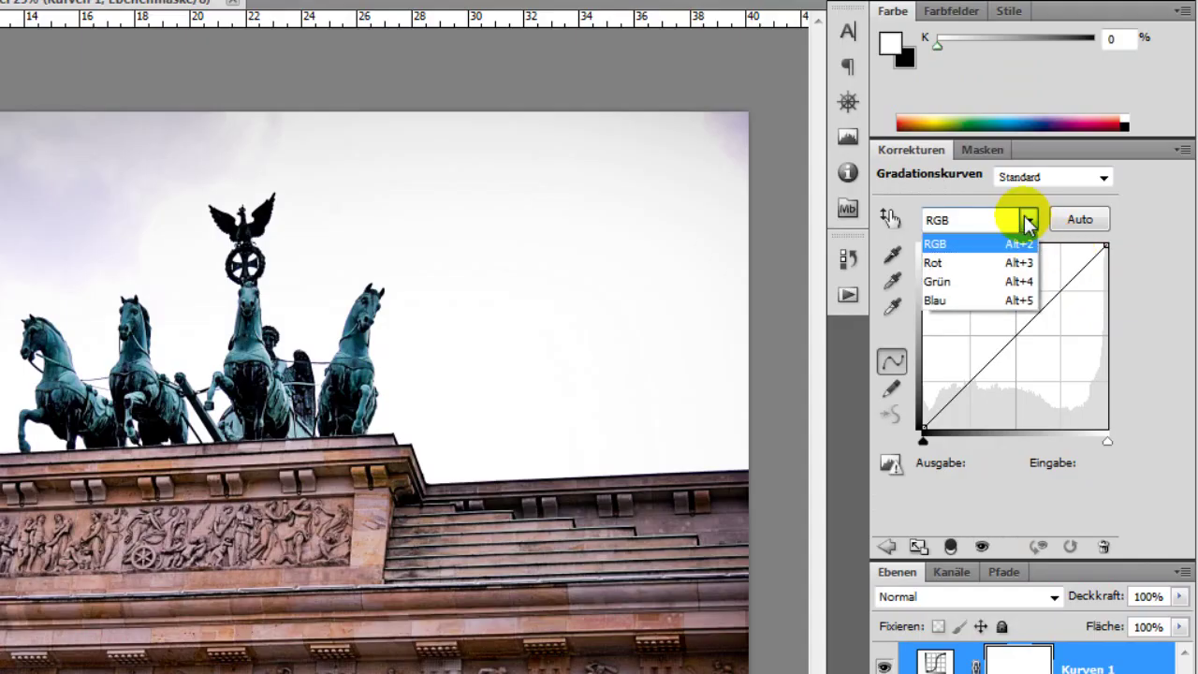
click(983, 267)
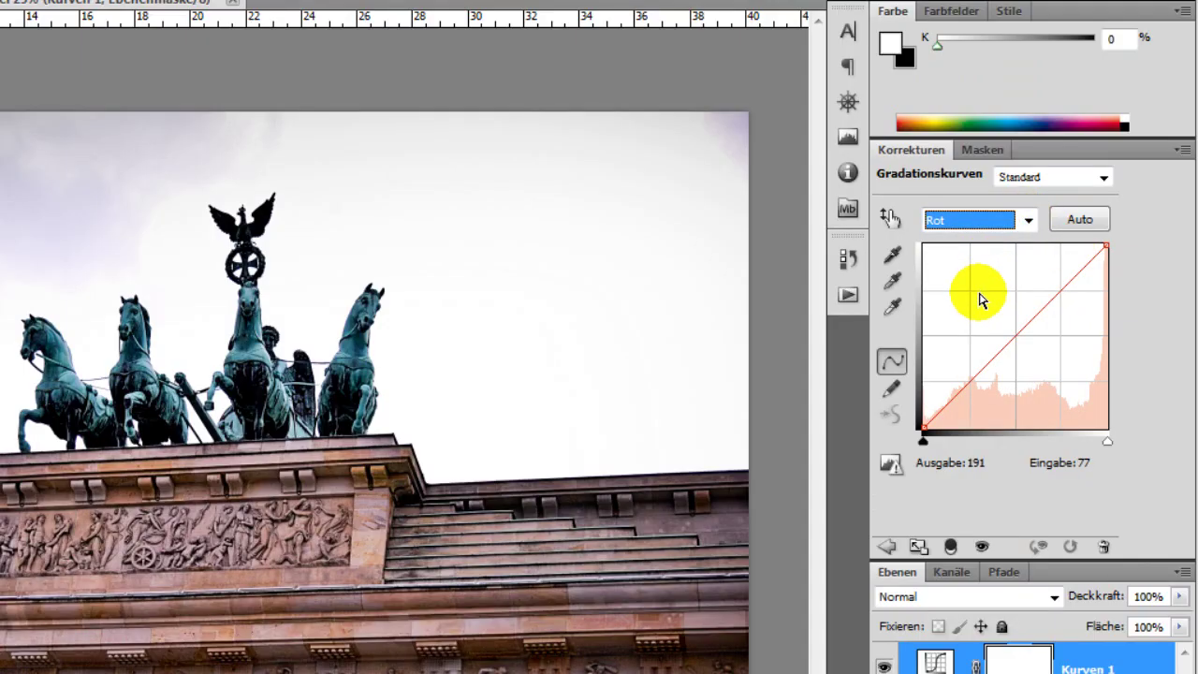
drag(962, 388, 974, 391)
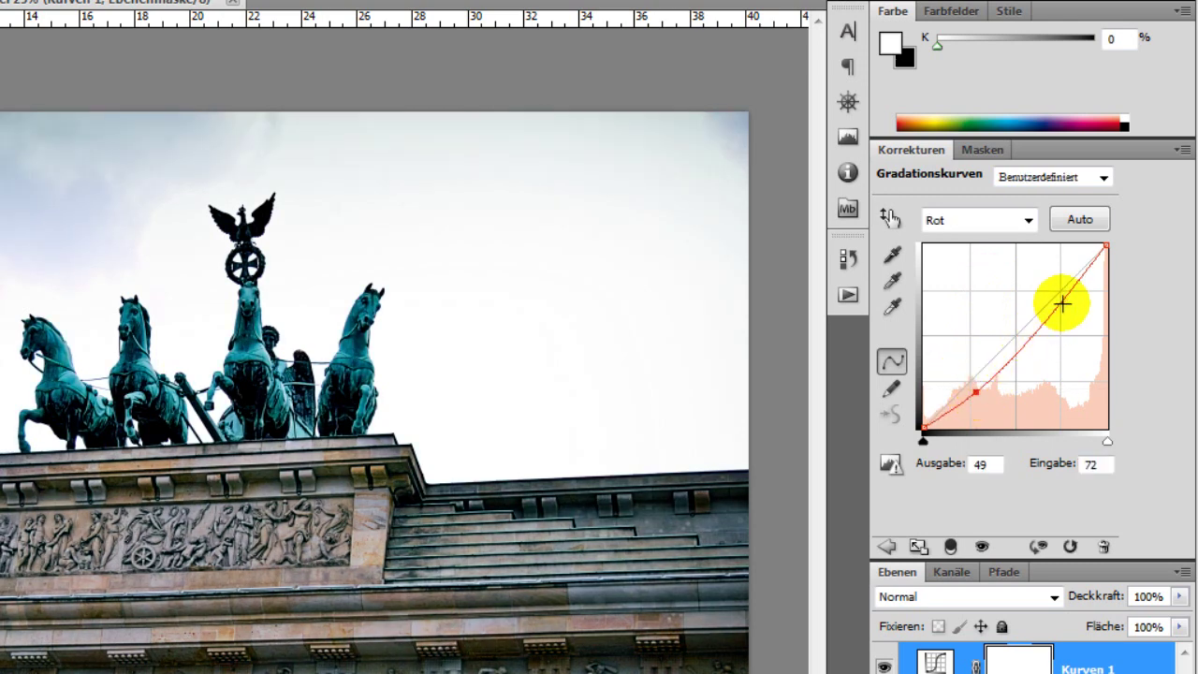
drag(1058, 303, 1044, 292)
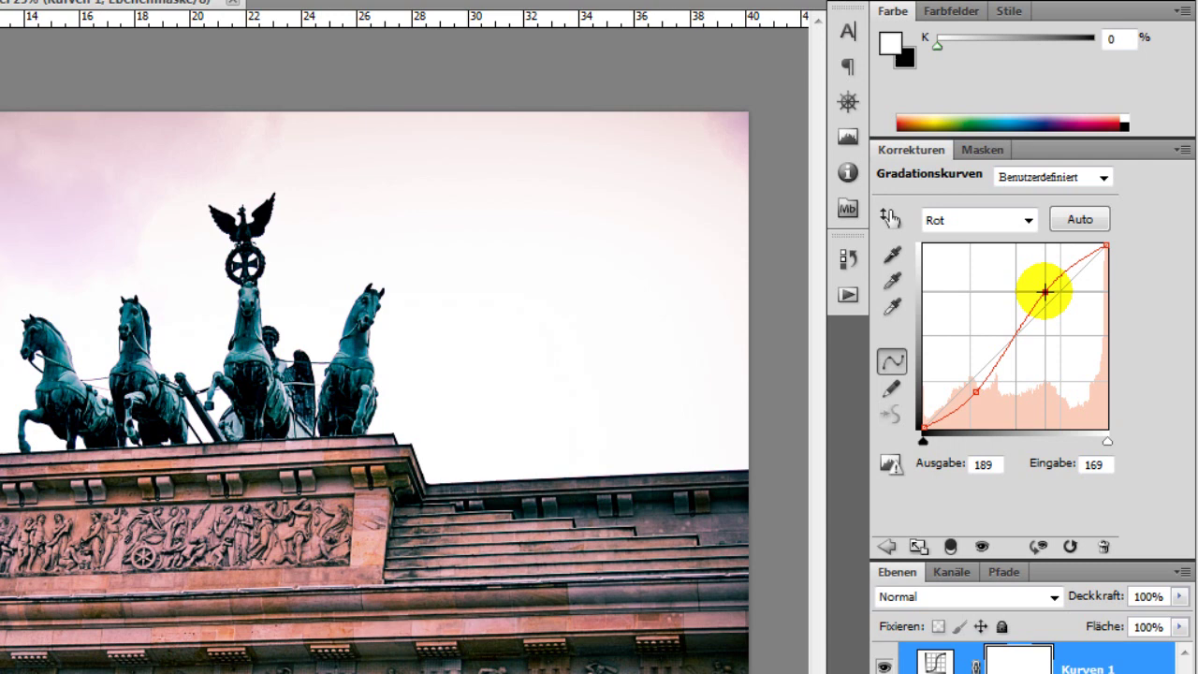
Lift the green midtones, reshape the blue curve, and set the upper red point to 189/153
click(1028, 221)
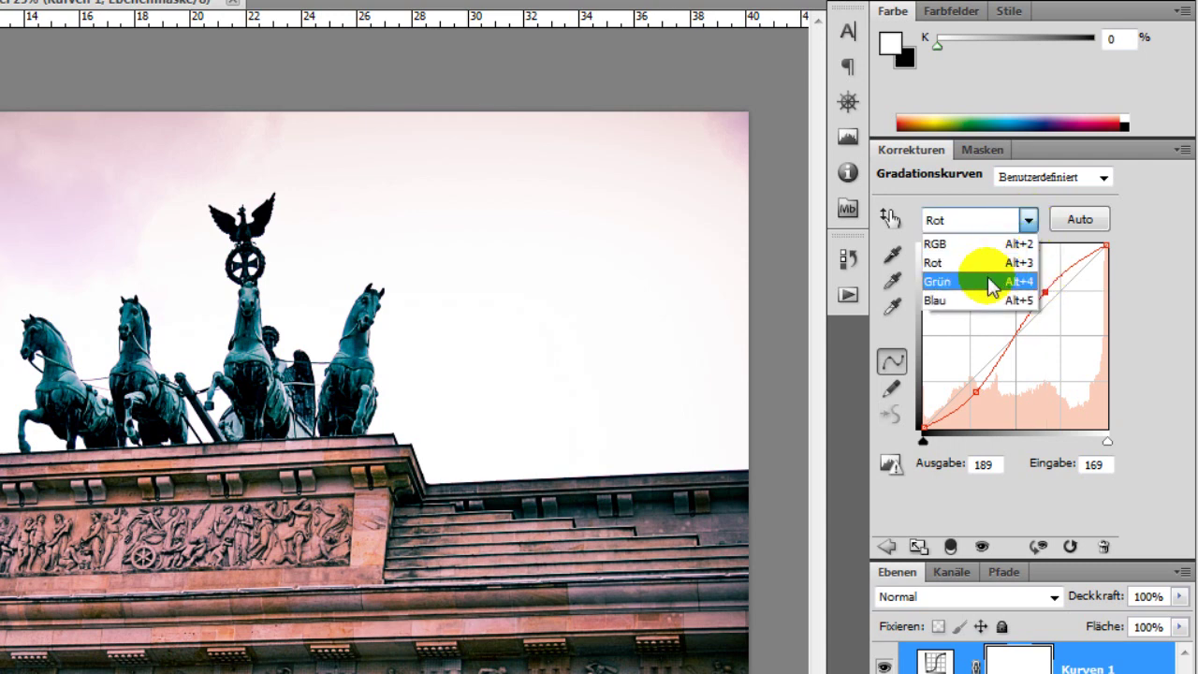
click(990, 285)
drag(1002, 347, 999, 333)
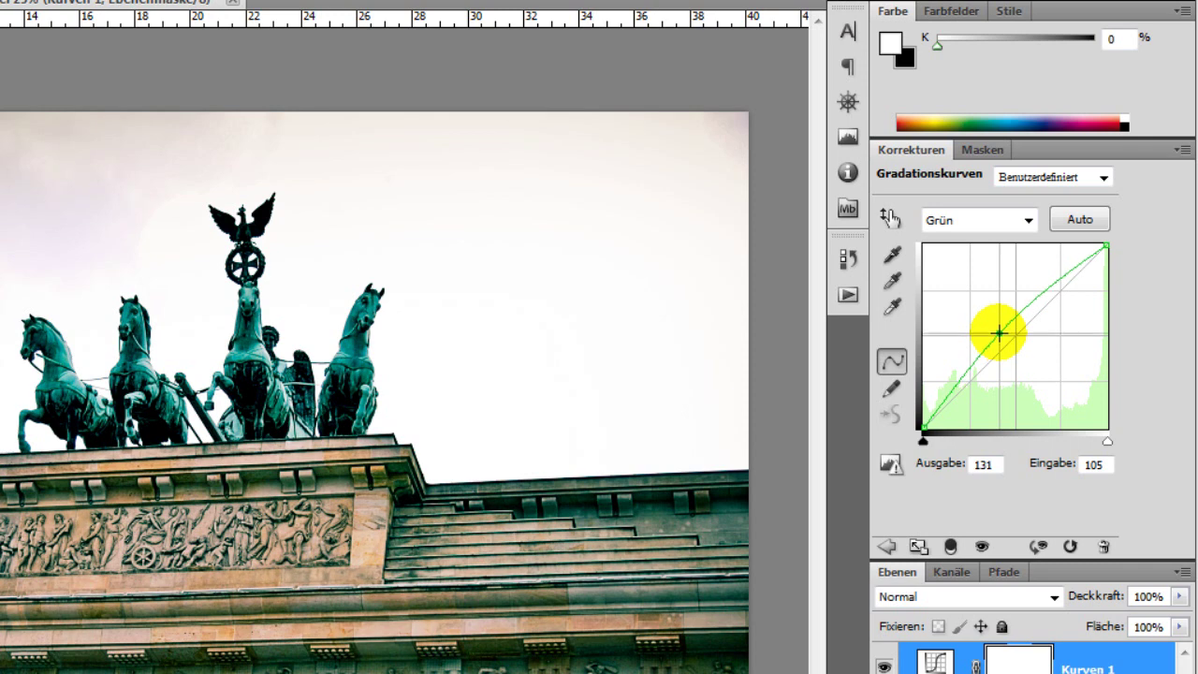
click(1028, 221)
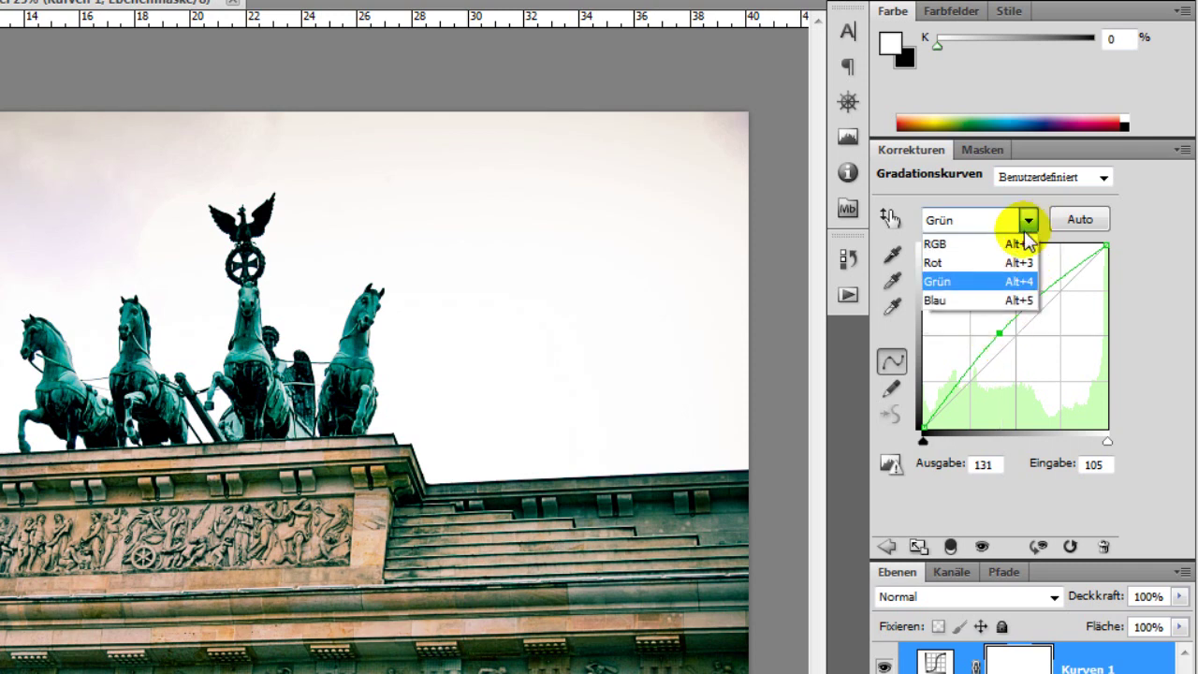
click(968, 297)
drag(1051, 310, 1056, 318)
mouse_move(997, 378)
mouse_down()
mouse_move(978, 355)
mouse_move(971, 364)
mouse_up()
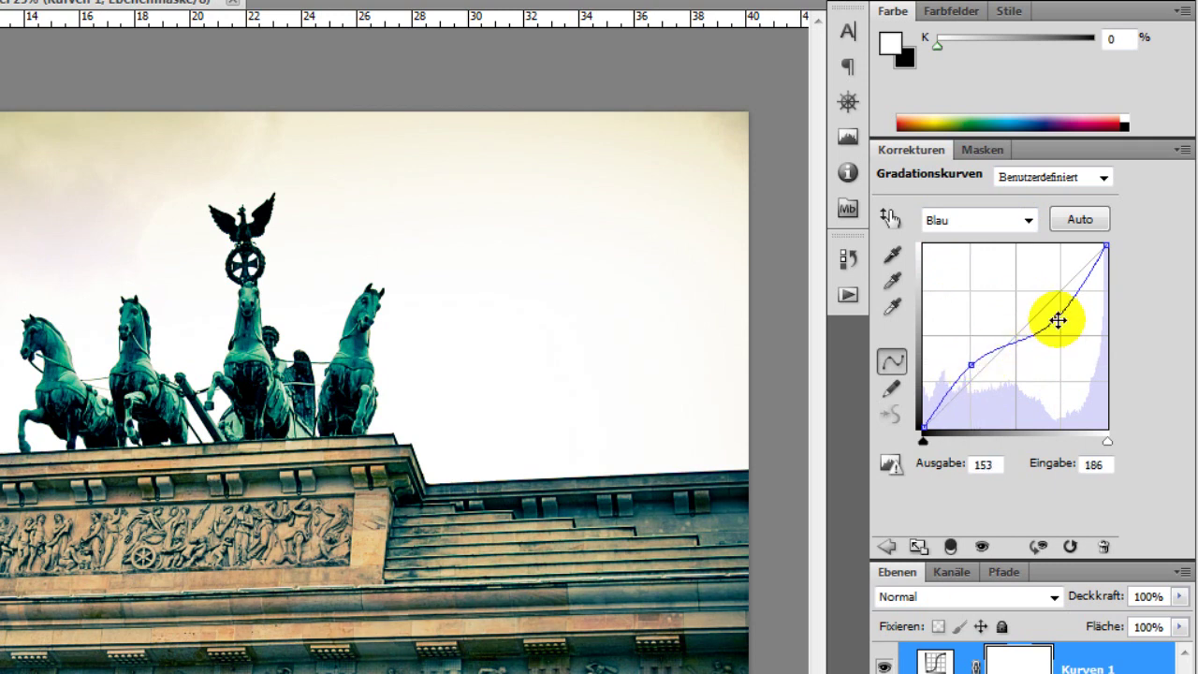
drag(1056, 317, 1056, 314)
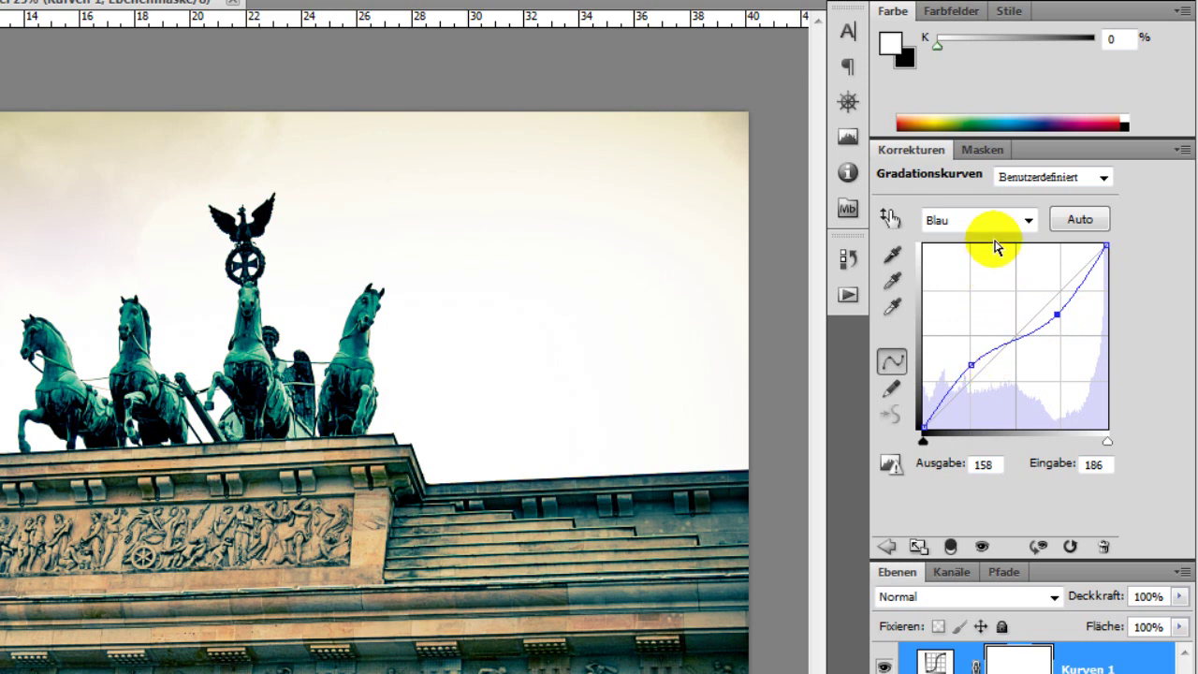
click(1029, 218)
click(989, 265)
drag(1039, 297, 1029, 292)
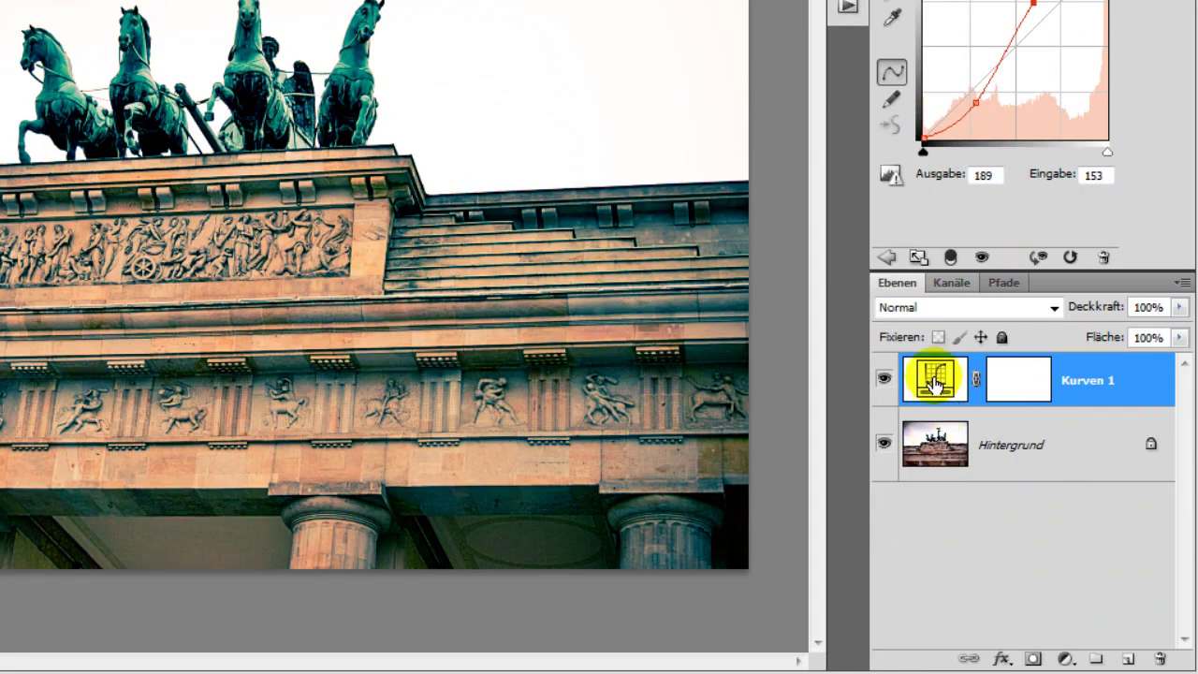
Add a new empty layer and open the Verlaufswerkzeug's gradient editor
click(1126, 660)
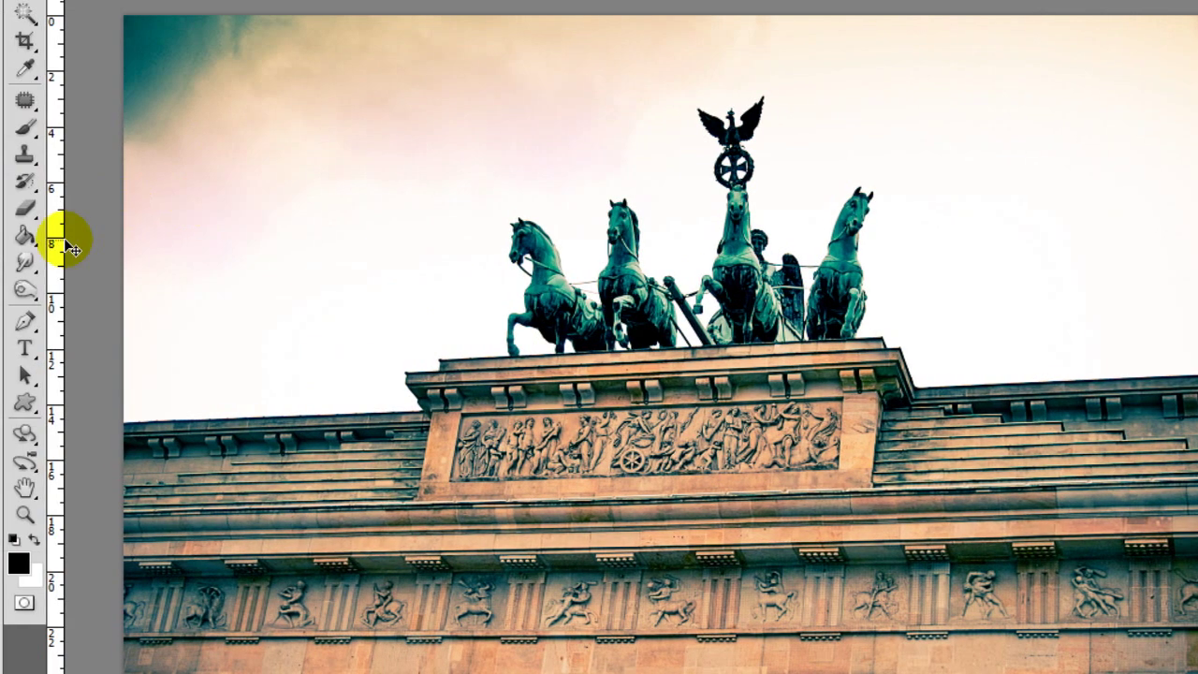
right_click(24, 234)
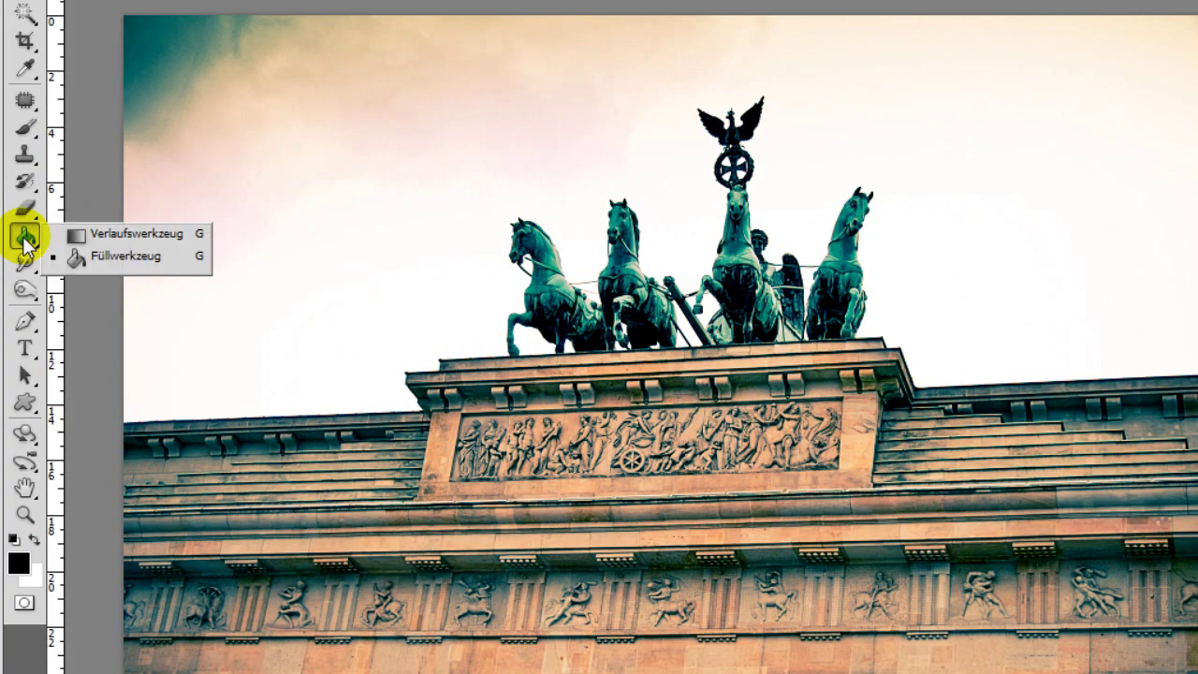
click(79, 235)
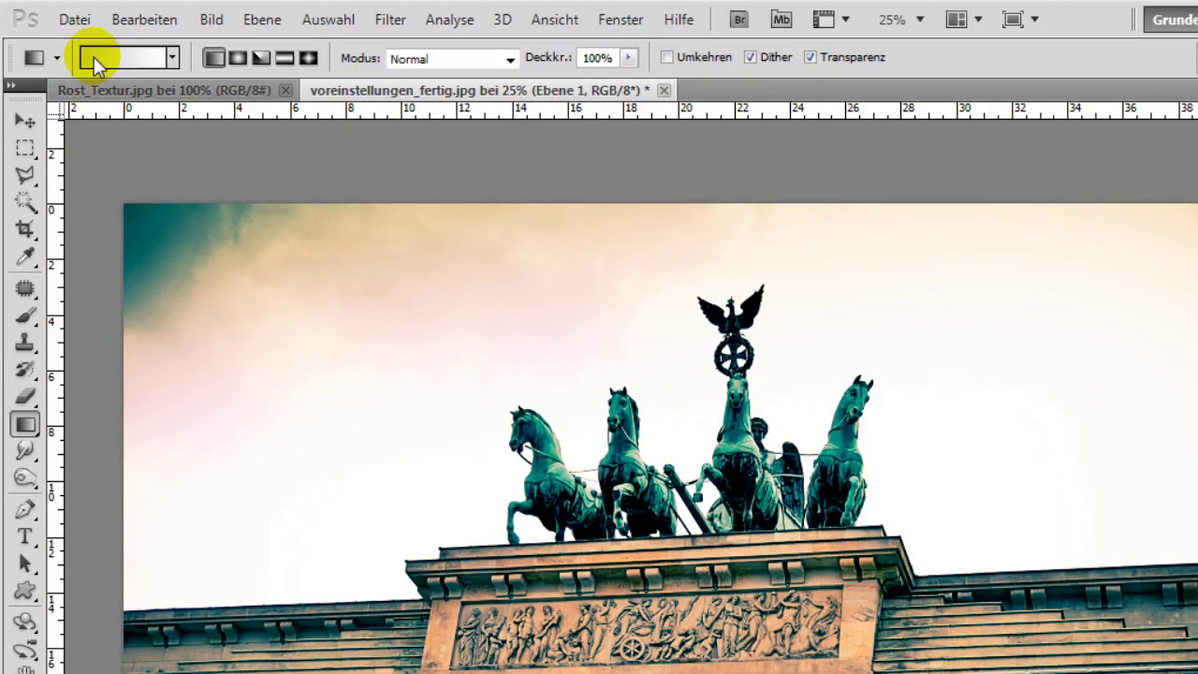
click(96, 56)
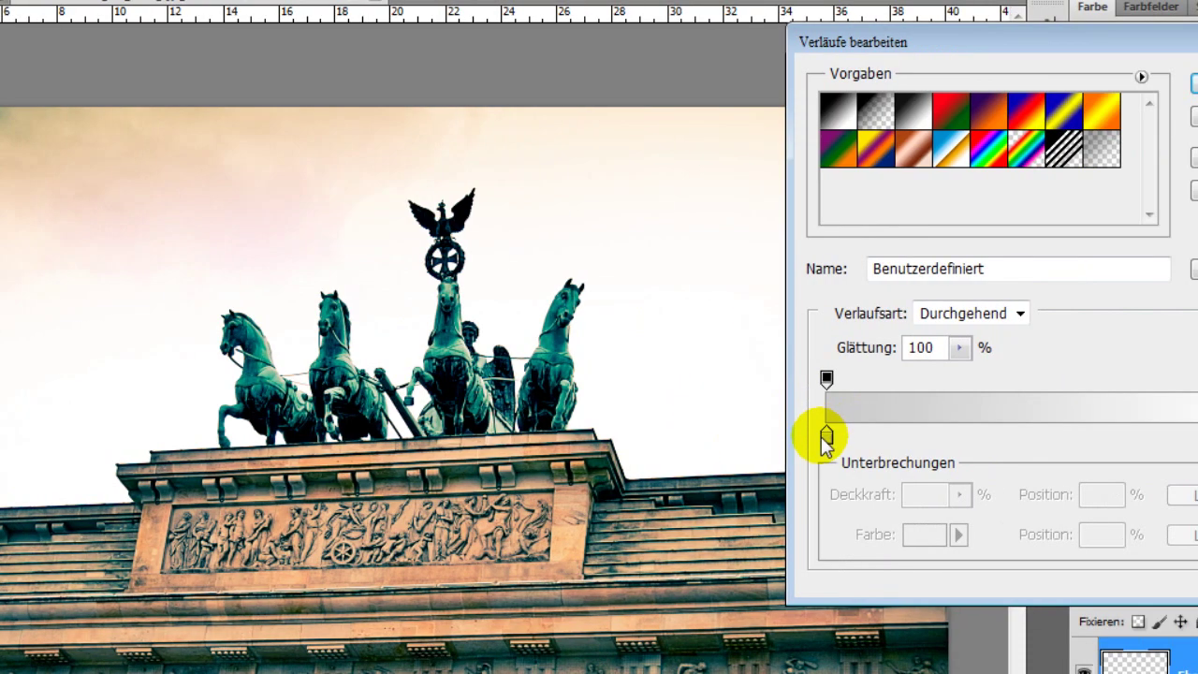
Set the gradient's start stop to brown #ad5e33 and its end stop to green #73b43a
double_click(826, 436)
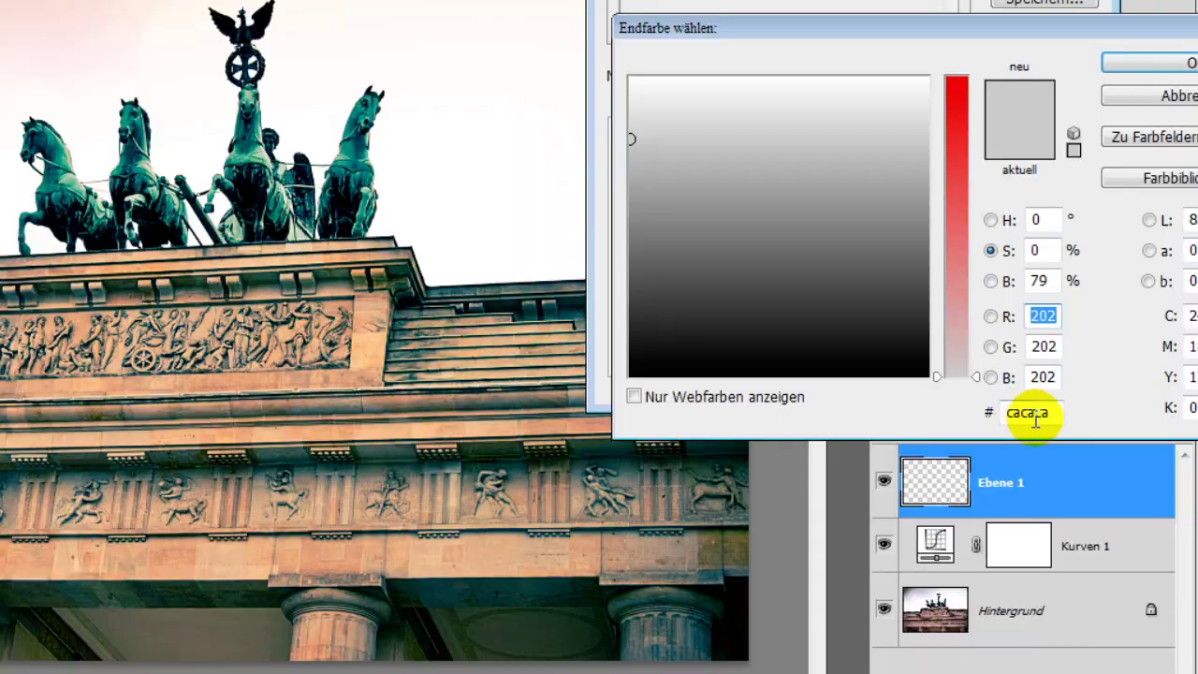
double_click(1009, 413)
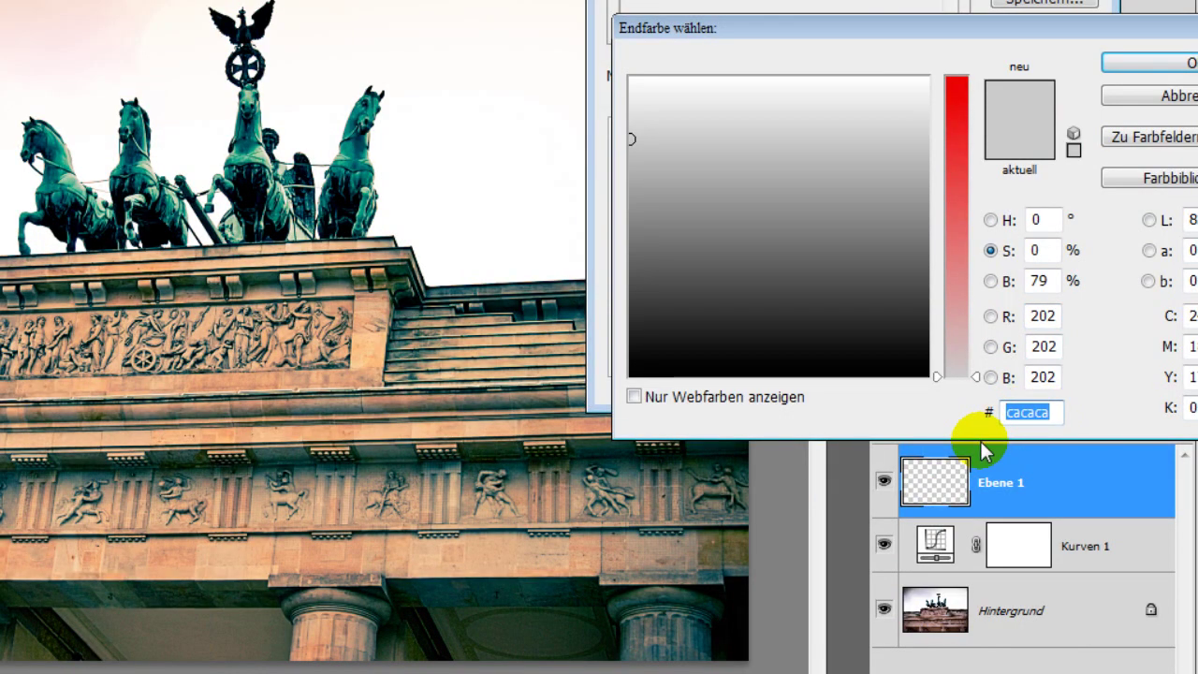
text(a)
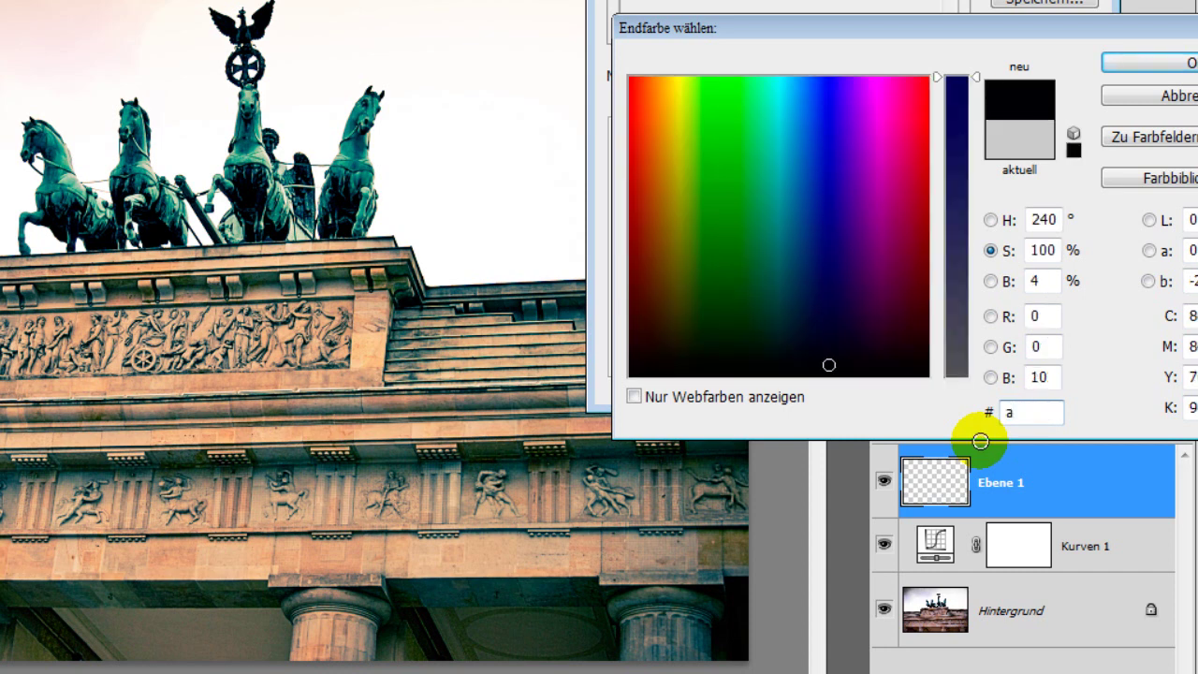
text(d5e)
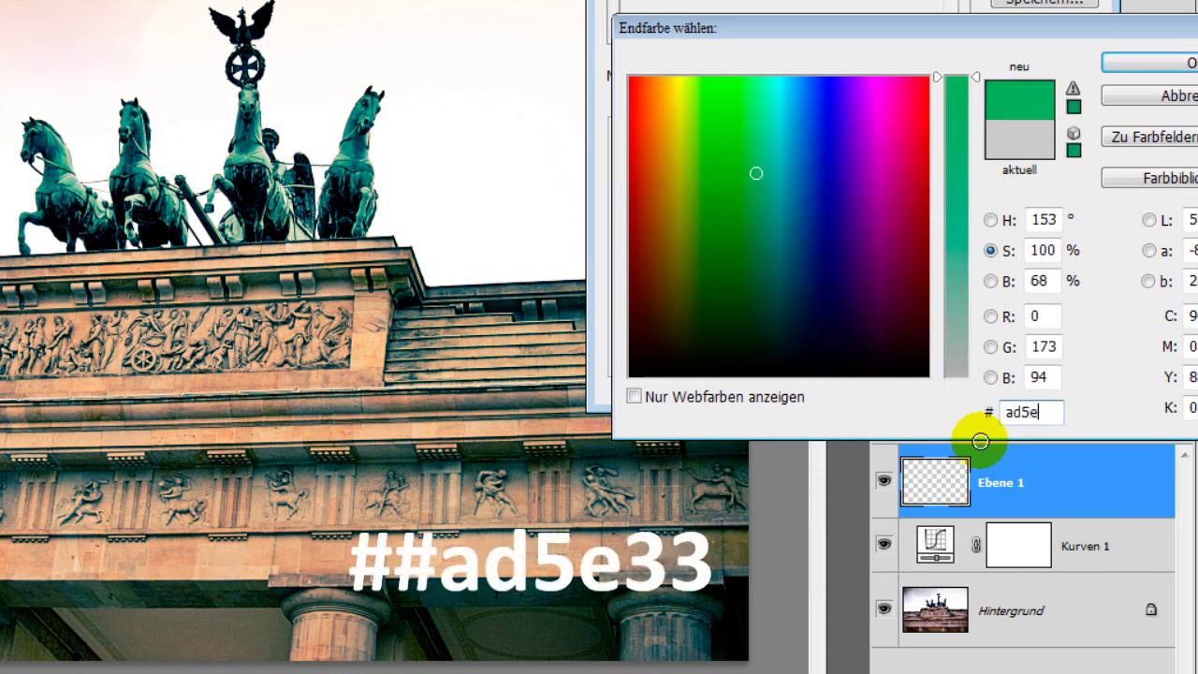
text(33)
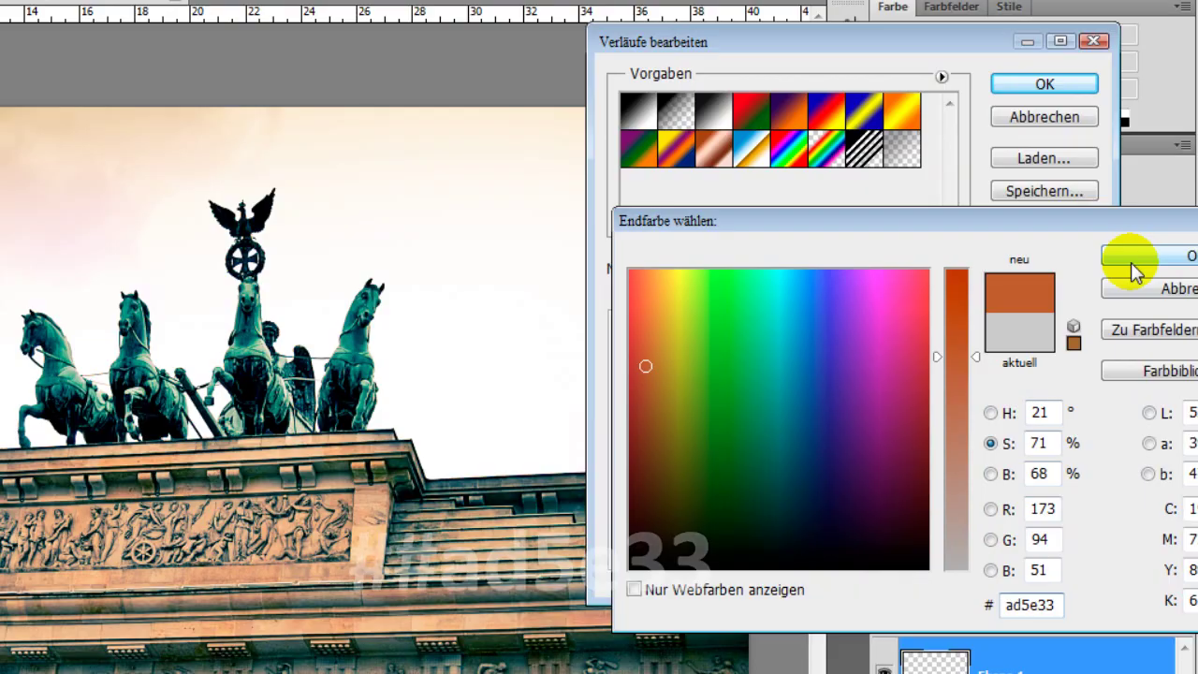
click(1132, 262)
double_click(1077, 435)
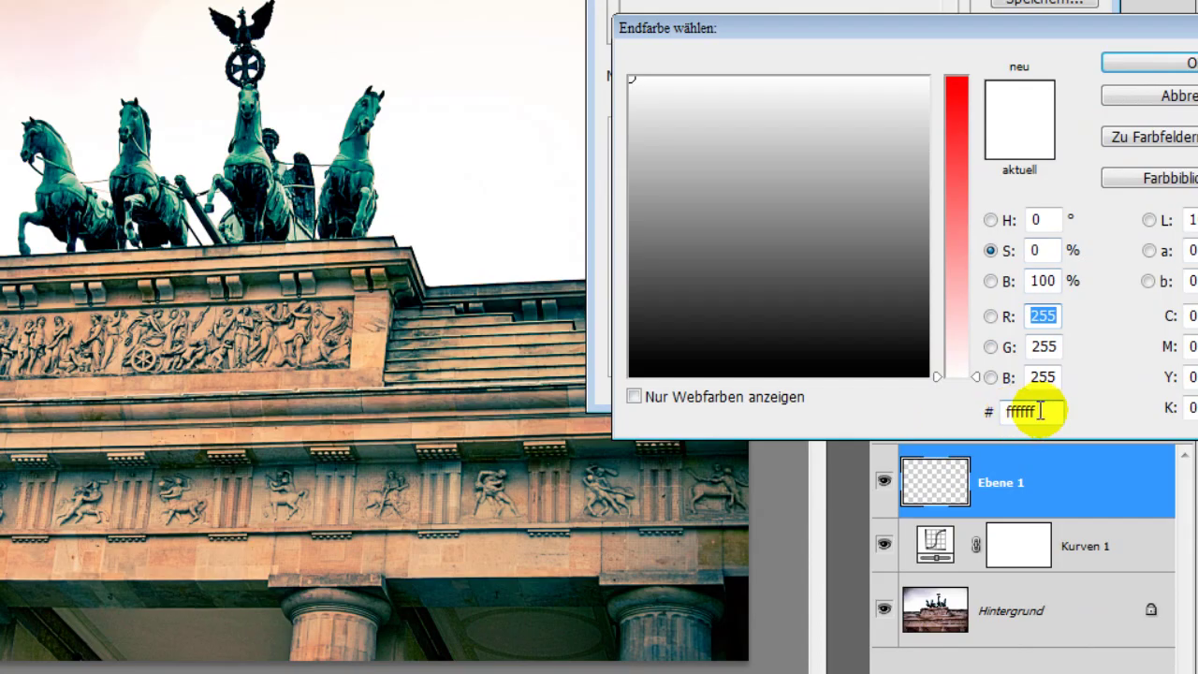
drag(1040, 411, 970, 418)
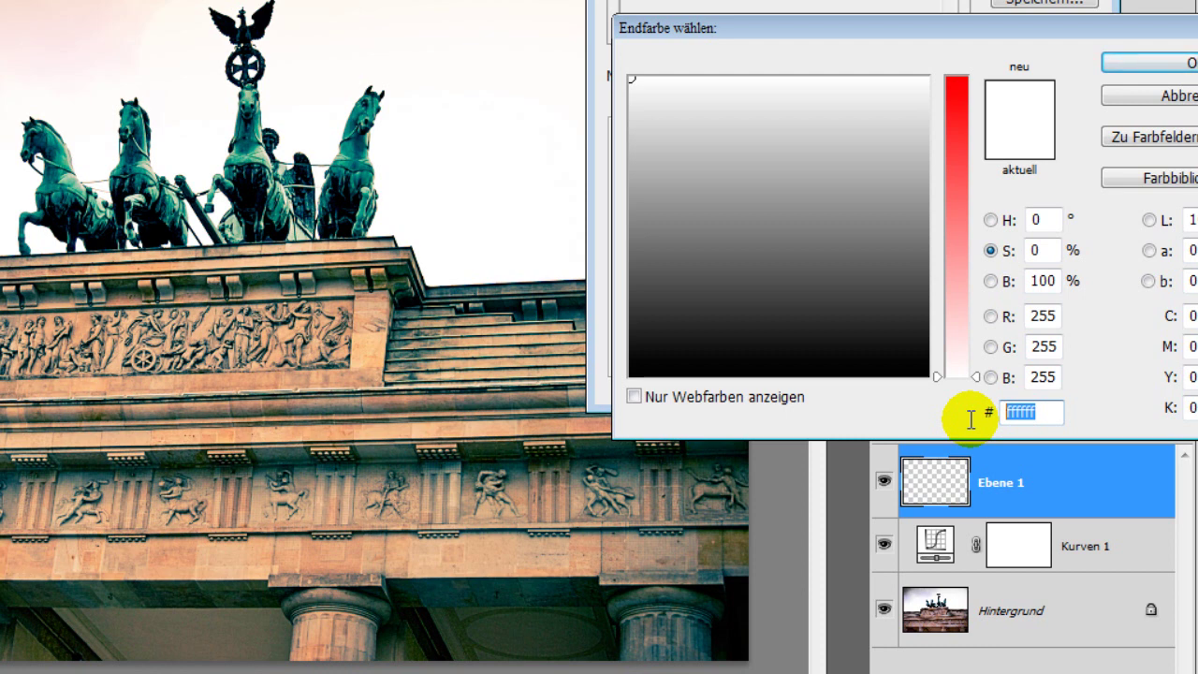
text(7)
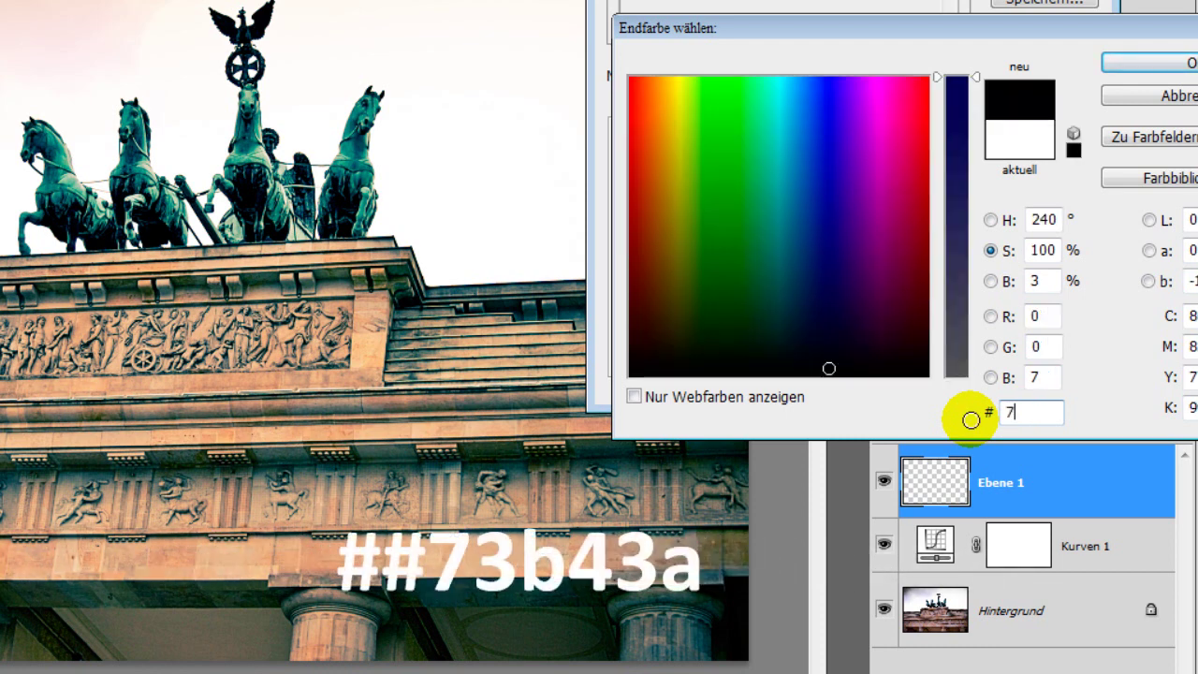
text(3b4)
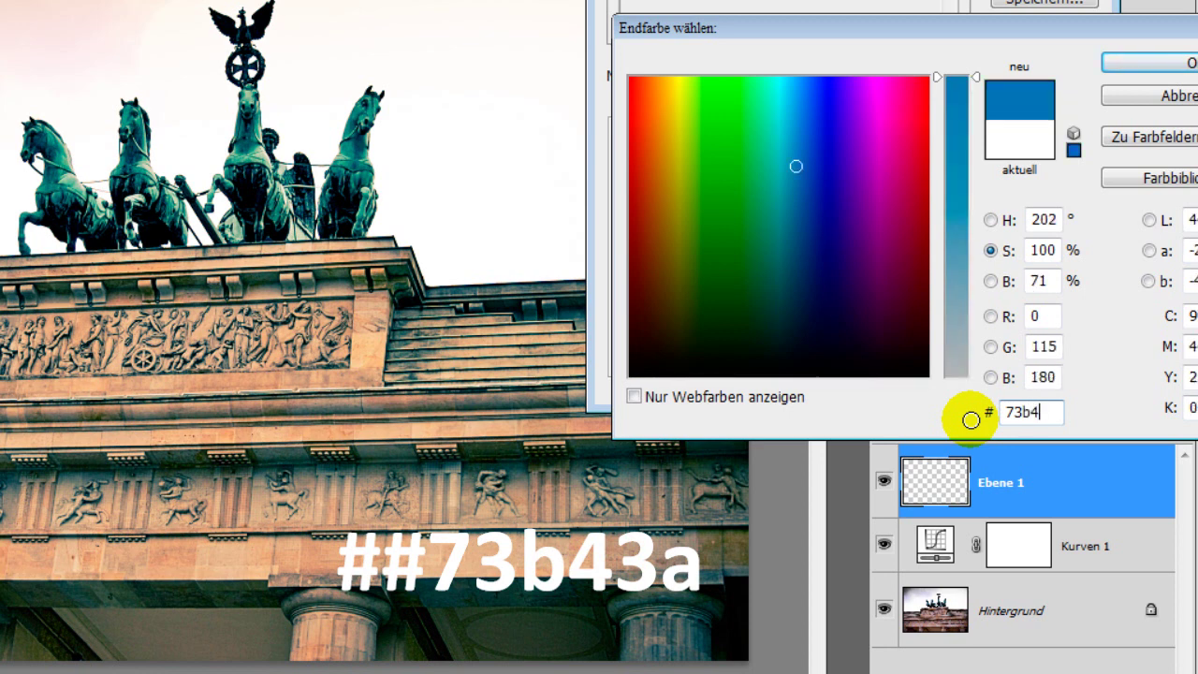
text(3a)
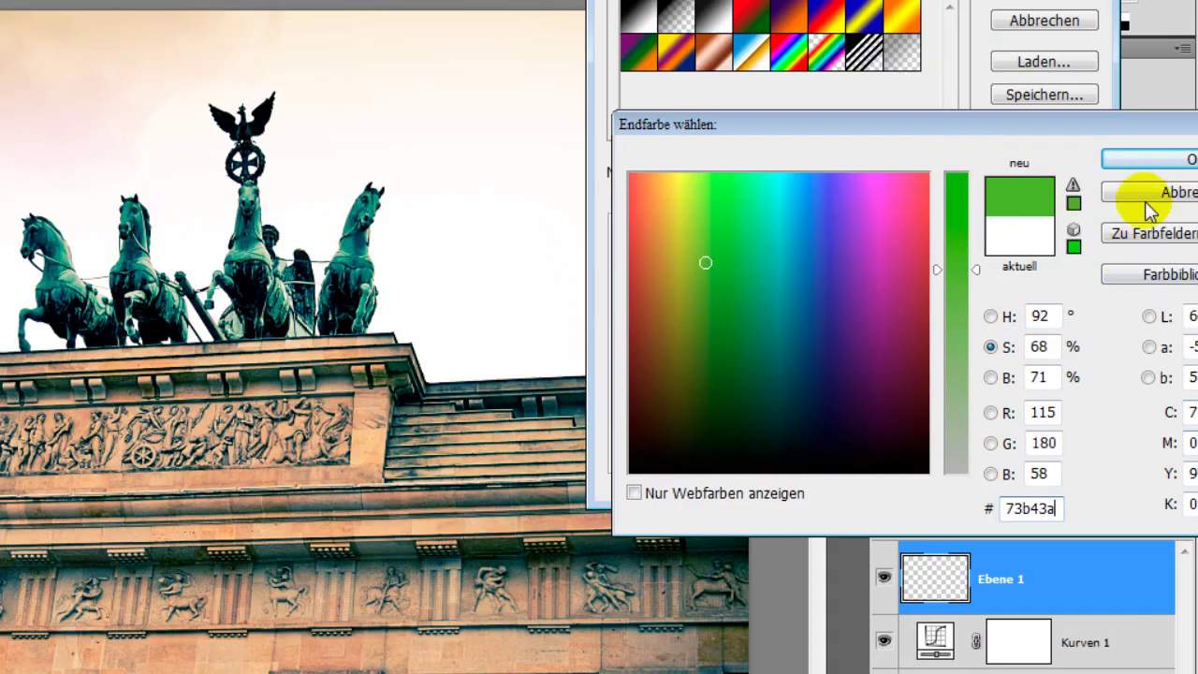
click(1149, 161)
click(1041, 1)
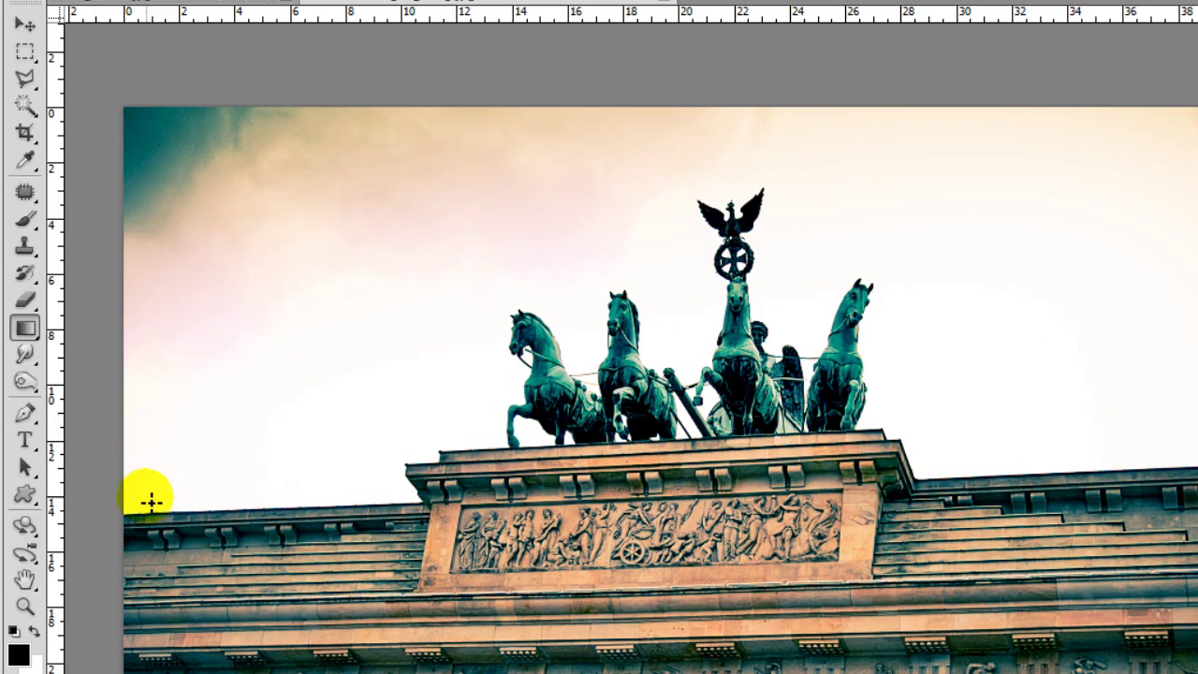
Drag the brown-to-green gradient across Ebene 1 from the left edge to the right edge
drag(150, 500, 896, 496)
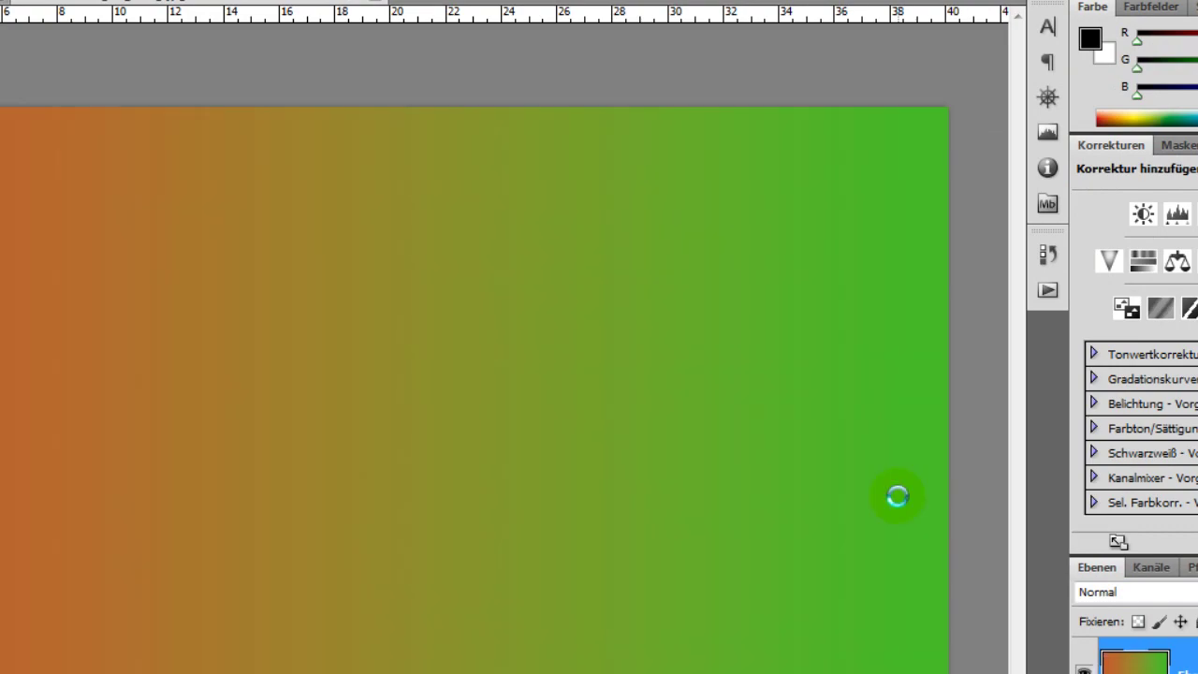
drag(75, 427, 1032, 424)
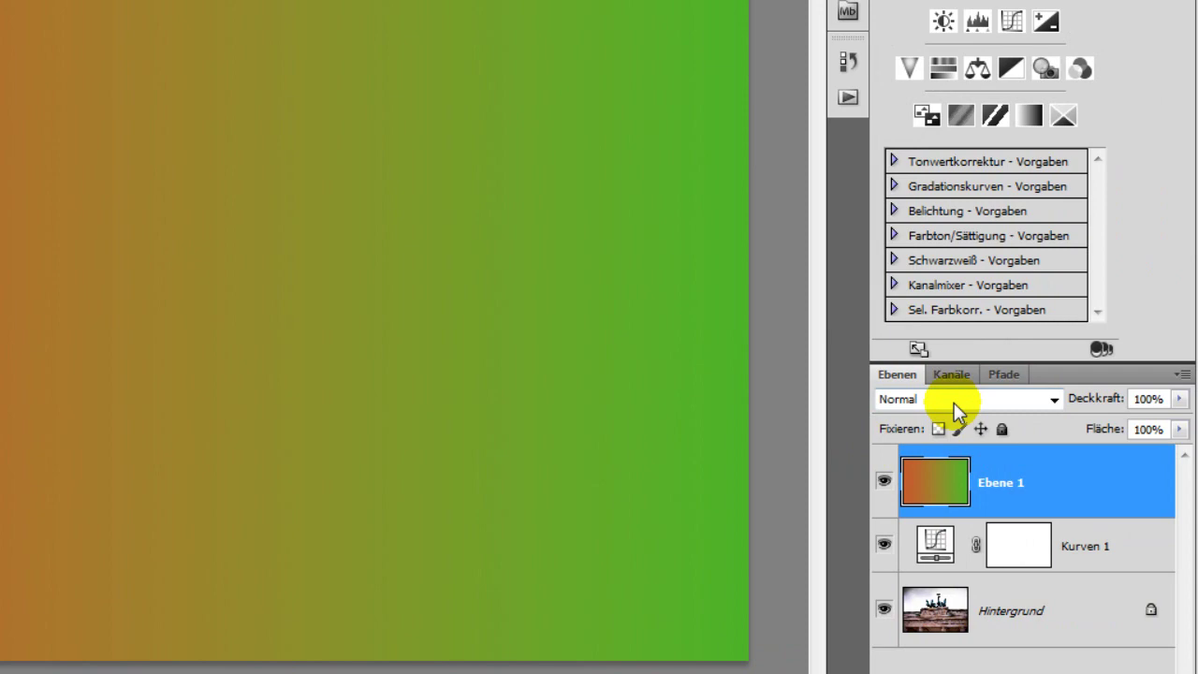
Blend Ebene 1 in Ineinanderkopieren mode at 30% opacity and toggle its visibility to compare
click(1038, 399)
click(955, 177)
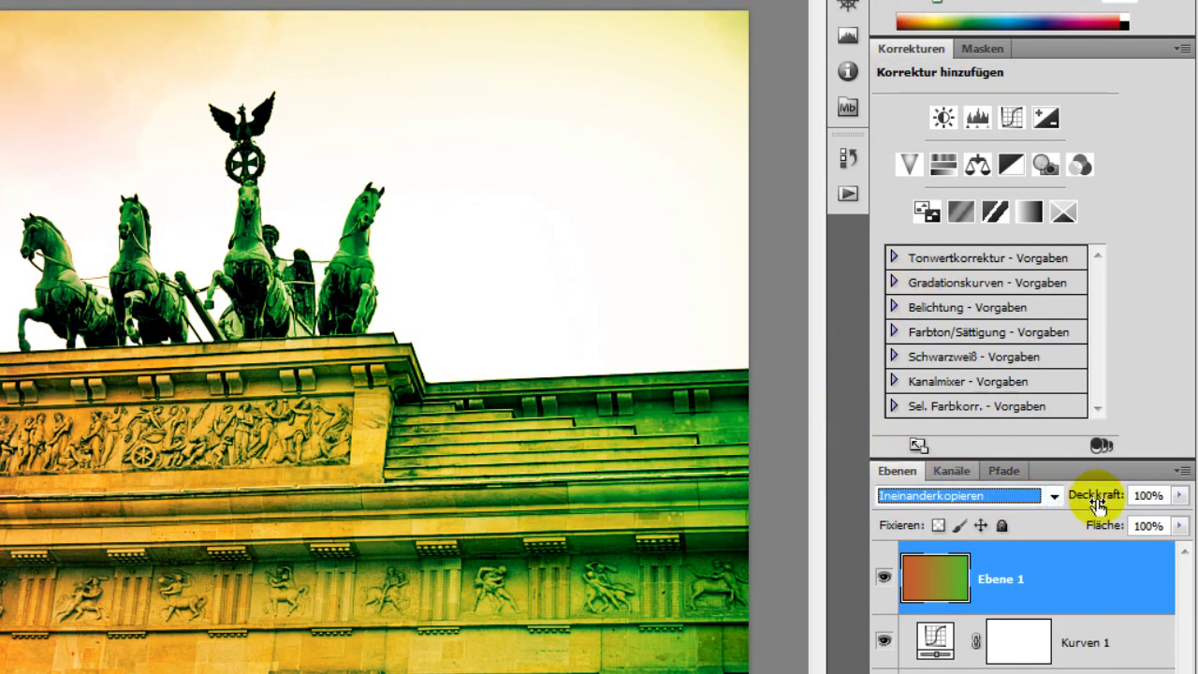
mouse_move(1097, 503)
mouse_down()
mouse_move(1039, 510)
mouse_move(1015, 417)
mouse_up()
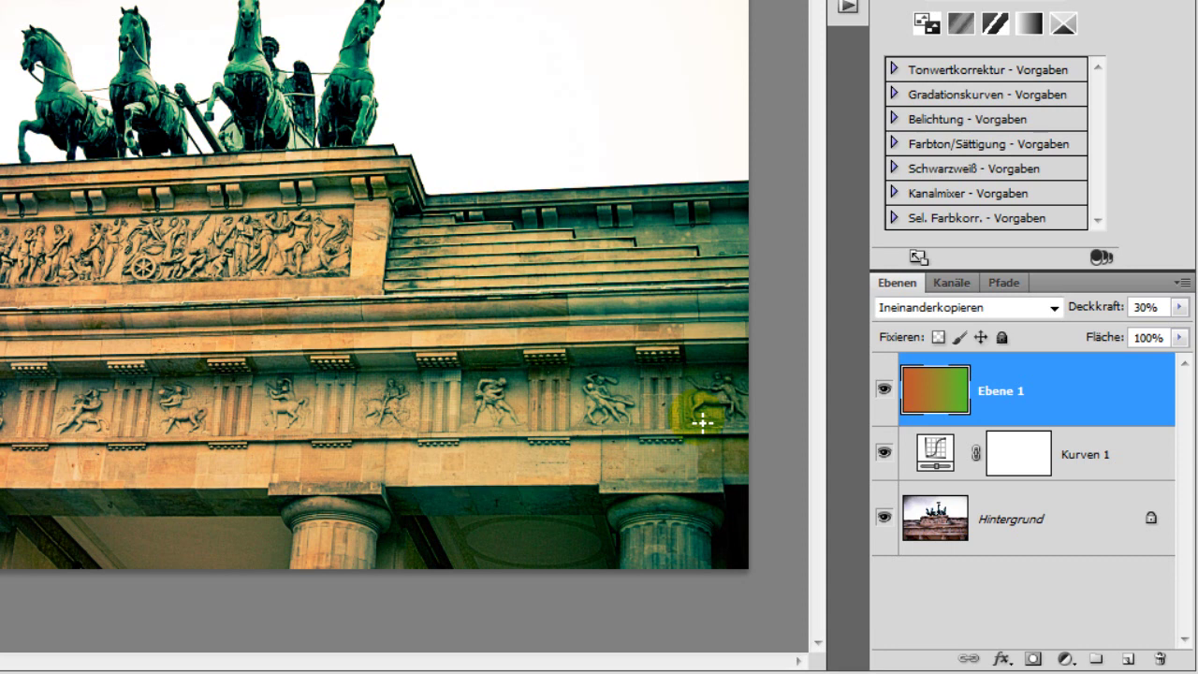
click(884, 391)
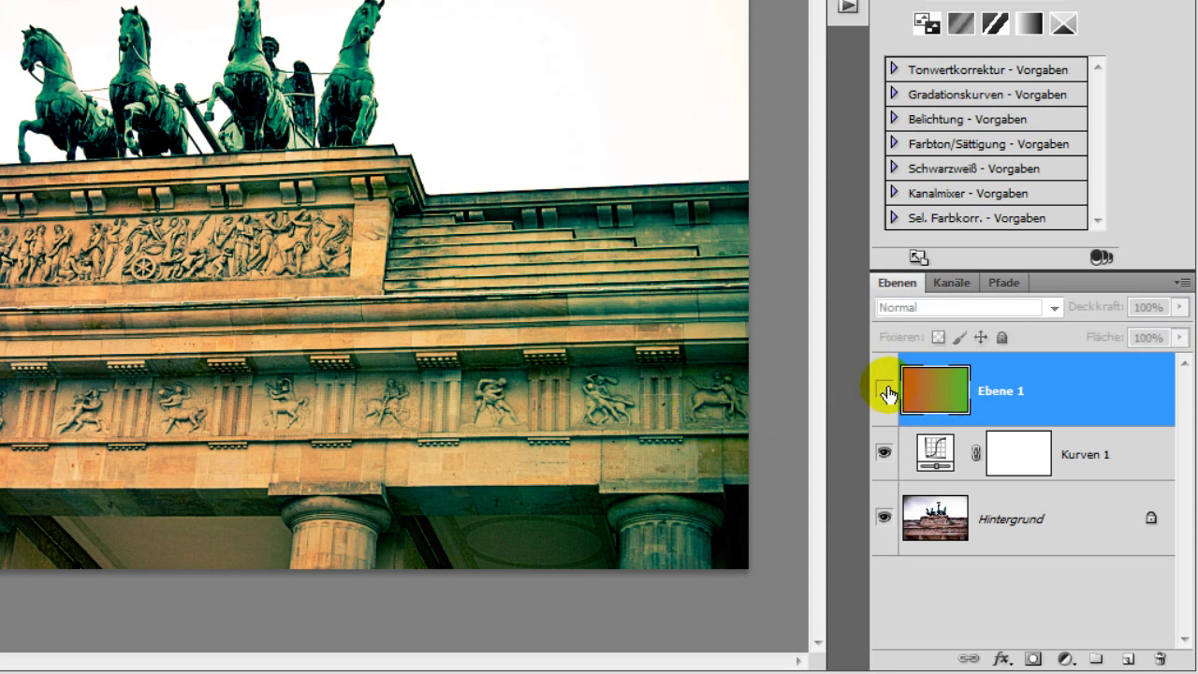
click(884, 391)
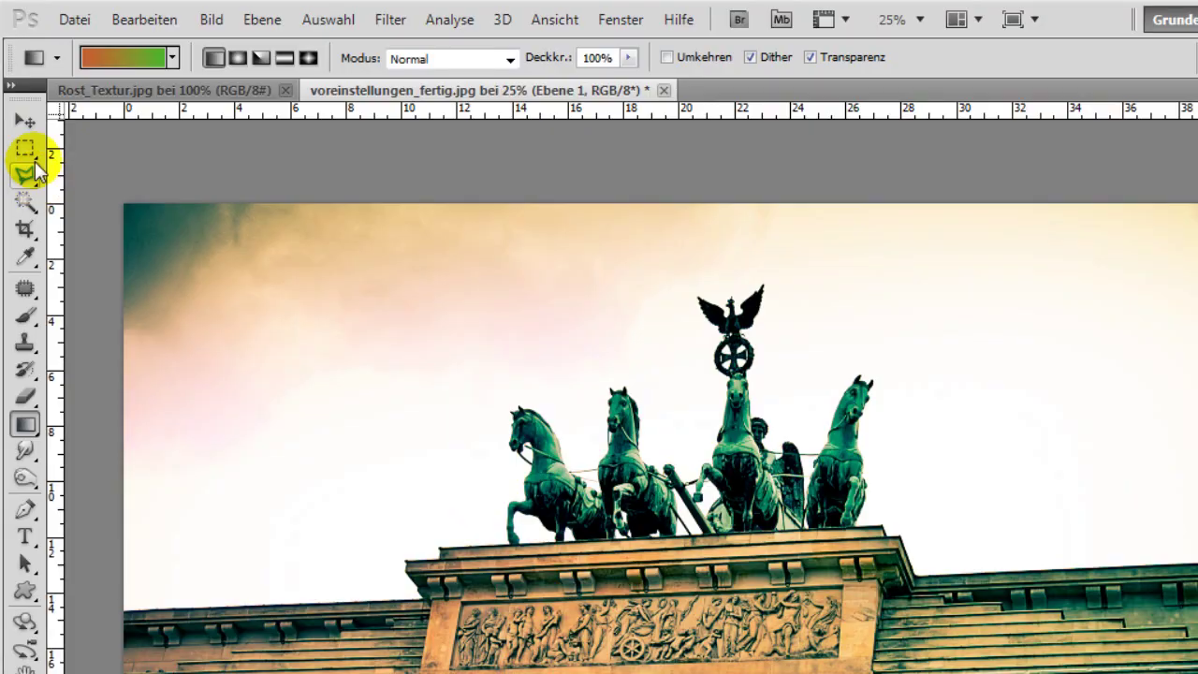
click(26, 122)
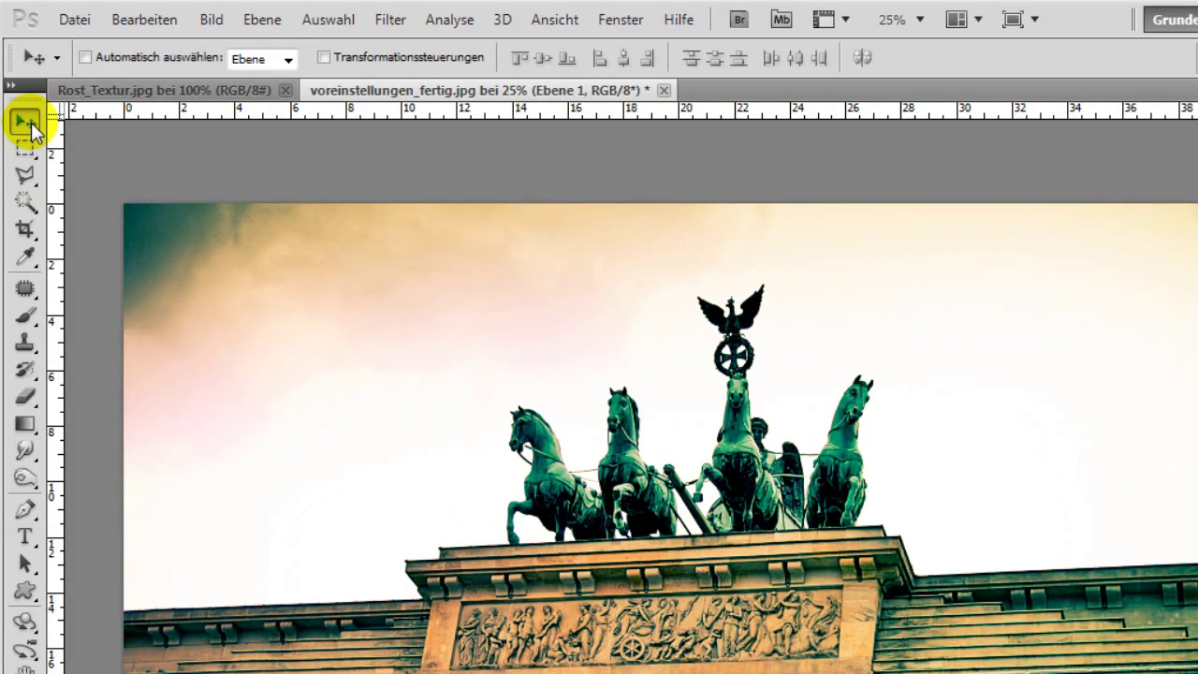
Move the Rost_Textur image into the gate photo and scale it to cover the canvas
click(86, 96)
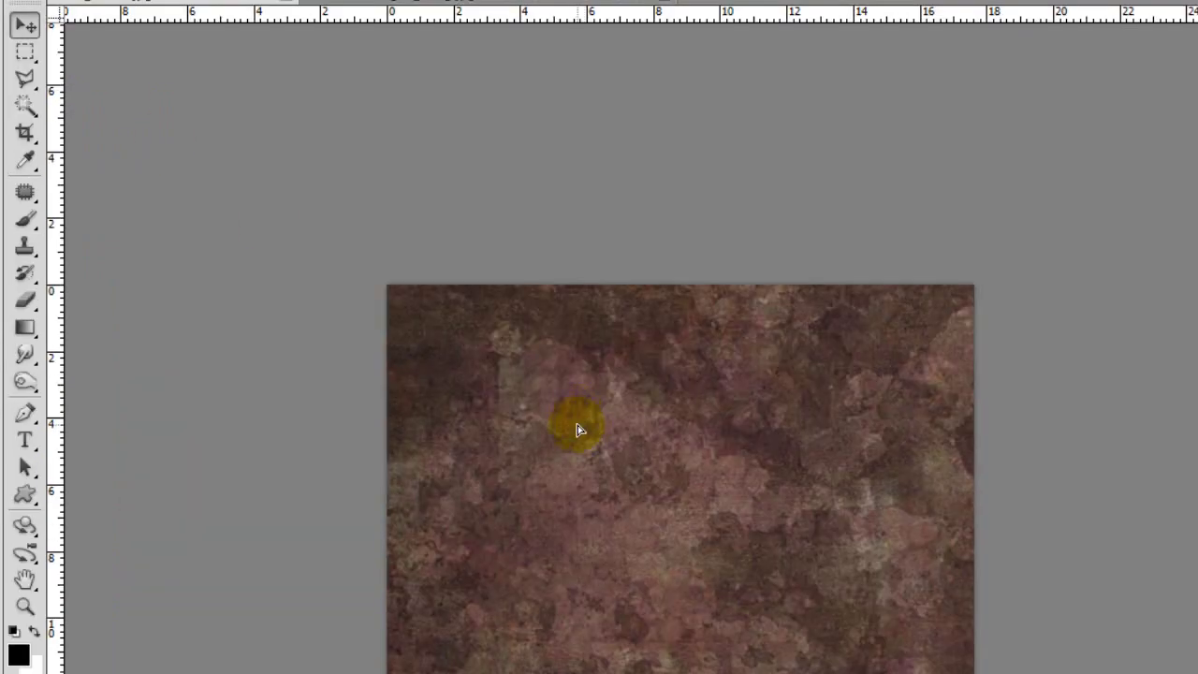
mouse_move(583, 423)
mouse_down()
mouse_move(383, 311)
mouse_move(396, 327)
mouse_move(201, 276)
mouse_up()
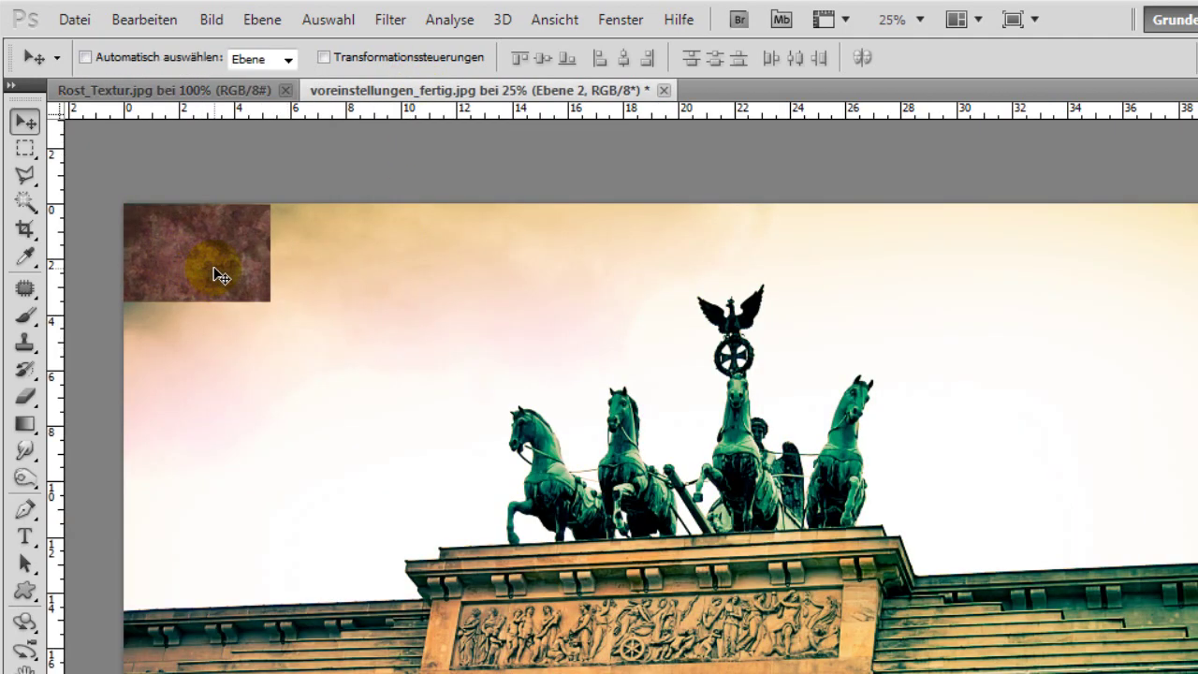
key(ctrl+t)
mouse_move(270, 301)
mouse_down()
mouse_move(845, 541)
mouse_move(860, 559)
mouse_up()
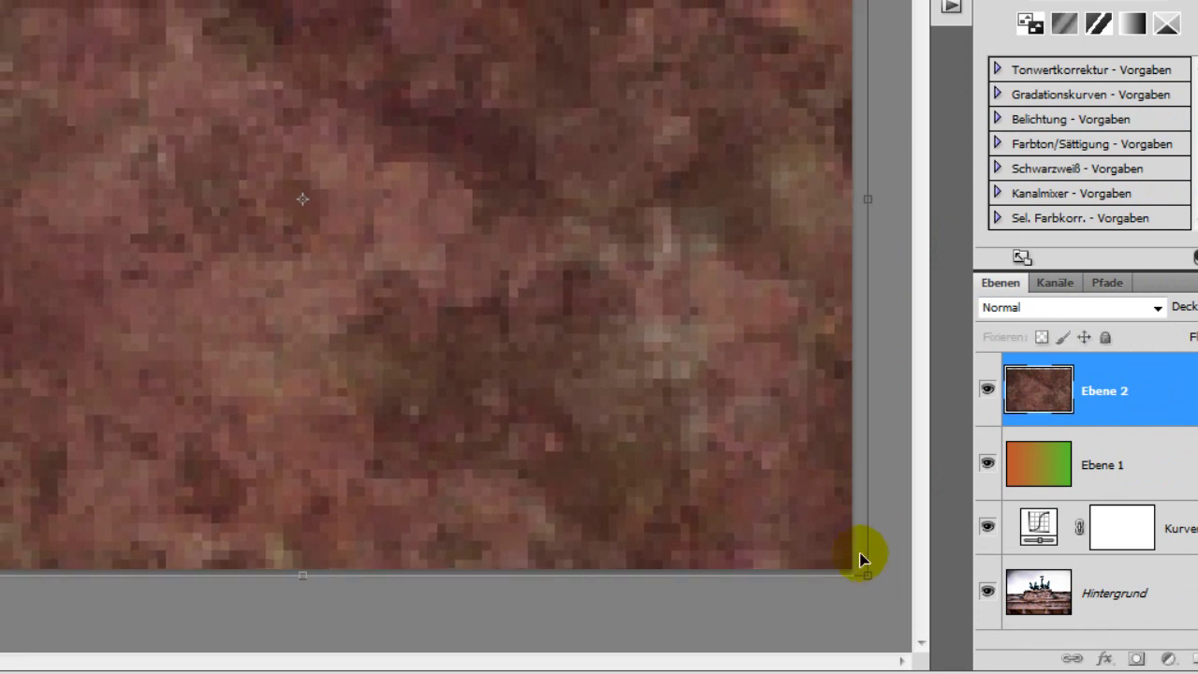
key(Return)
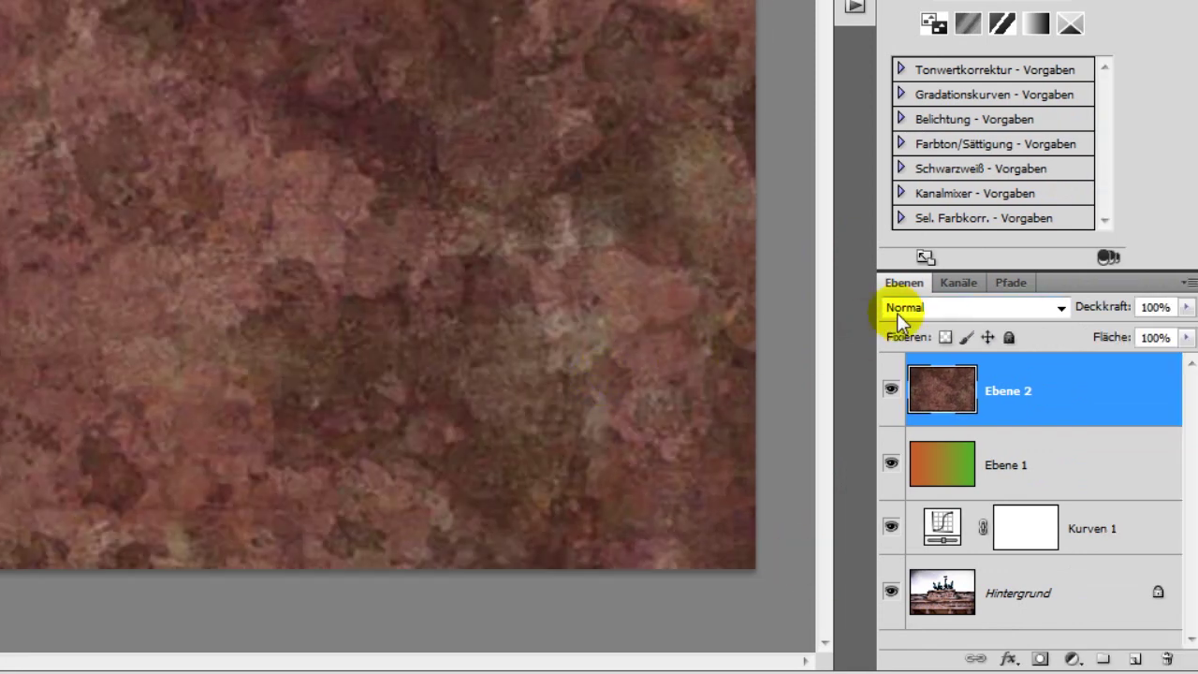
click(896, 311)
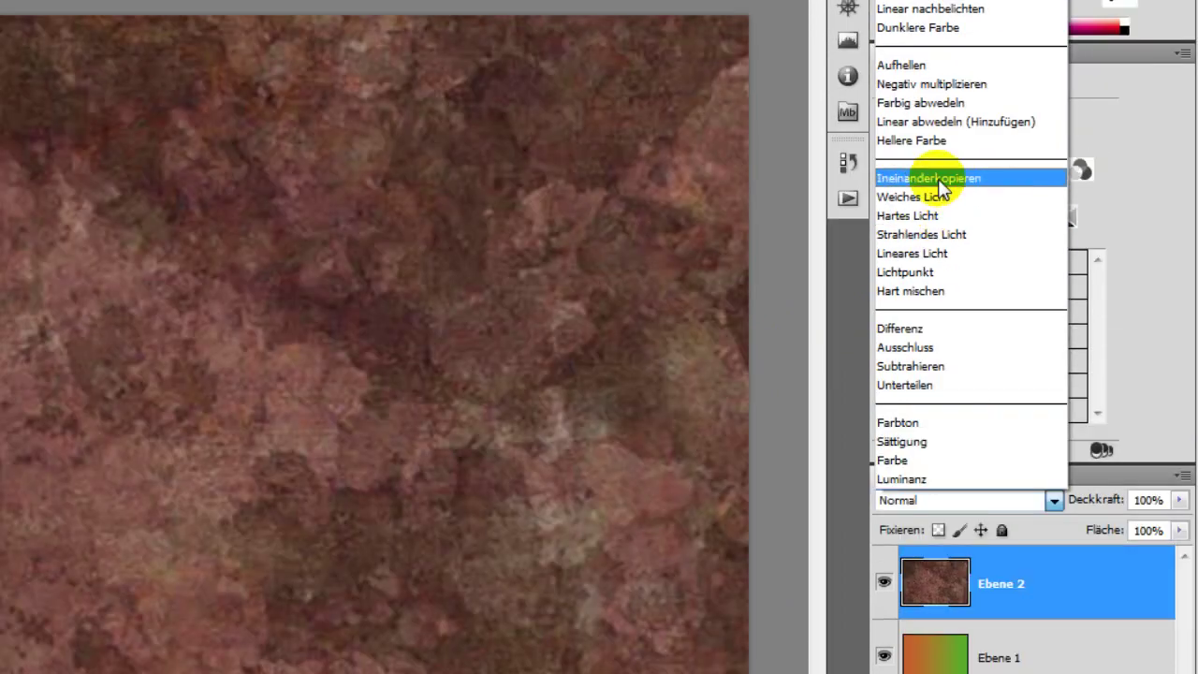
Set Ebene 2 to Weiches Licht, then duplicate it at 30% opacity with a yellow-olive recolour
click(939, 197)
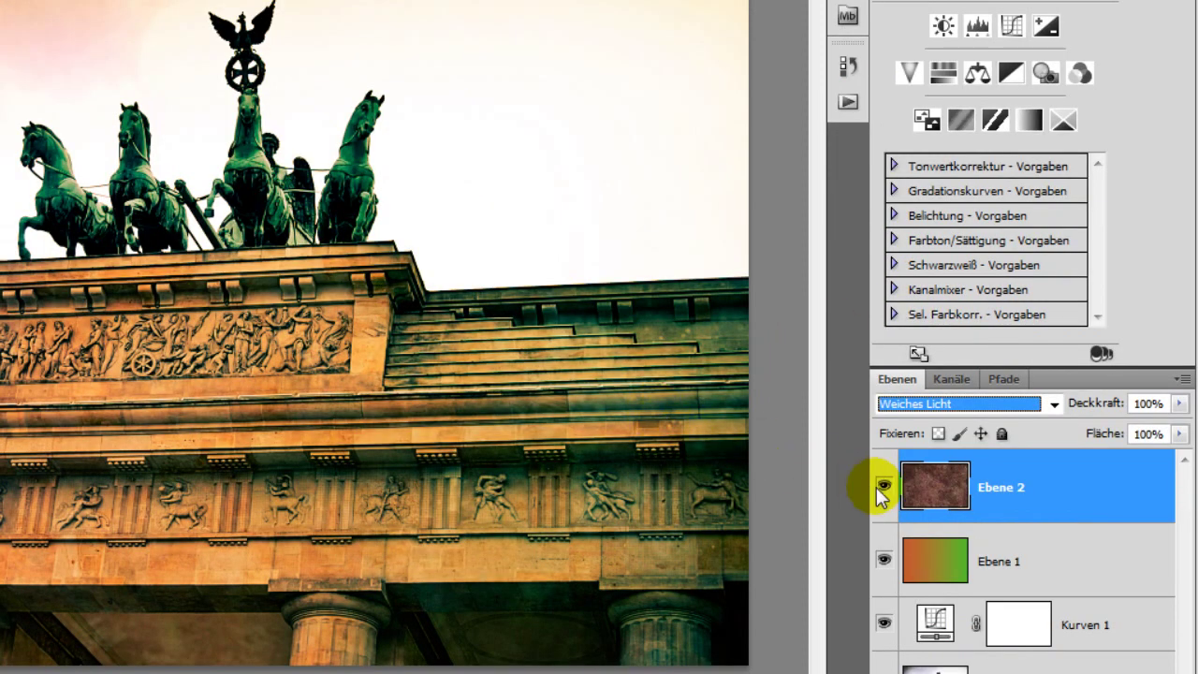
click(925, 496)
key(ctrl+j)
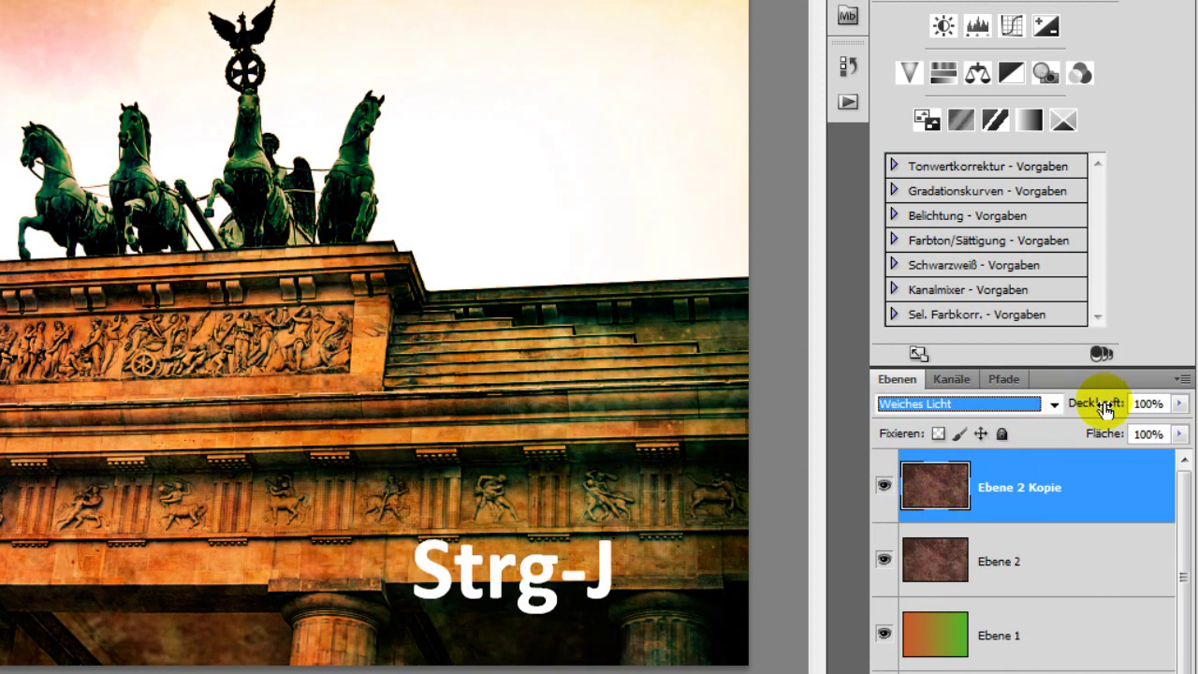
drag(1104, 409, 1024, 420)
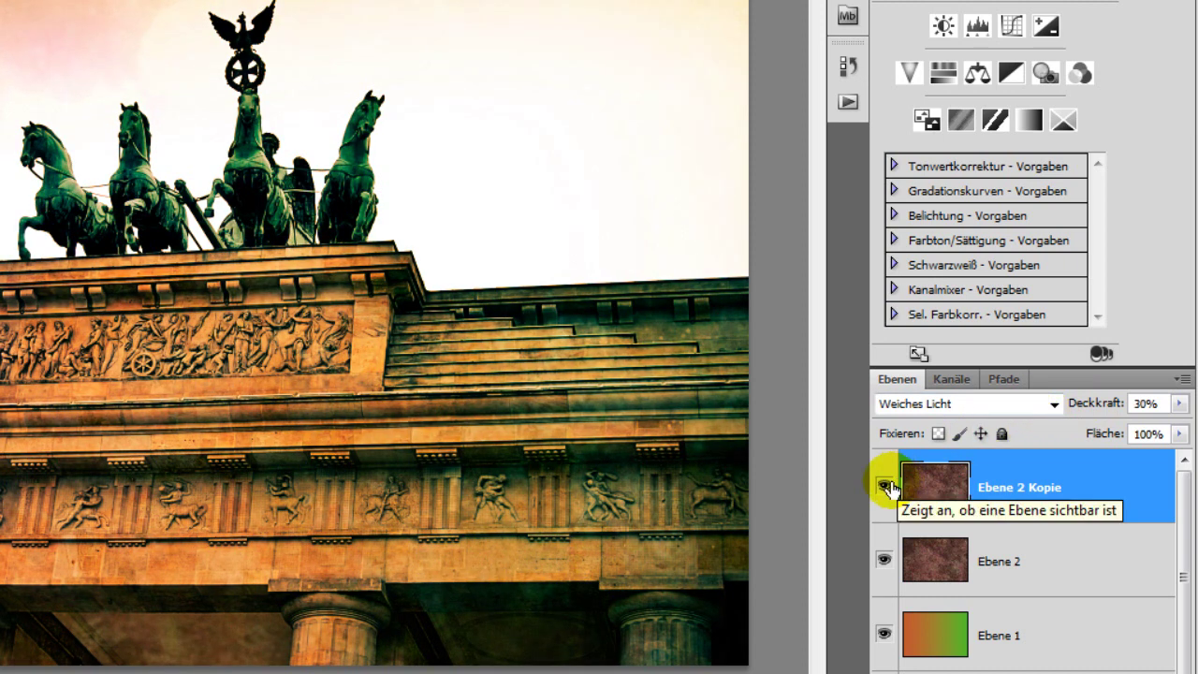
key(ctrl+shift+l)
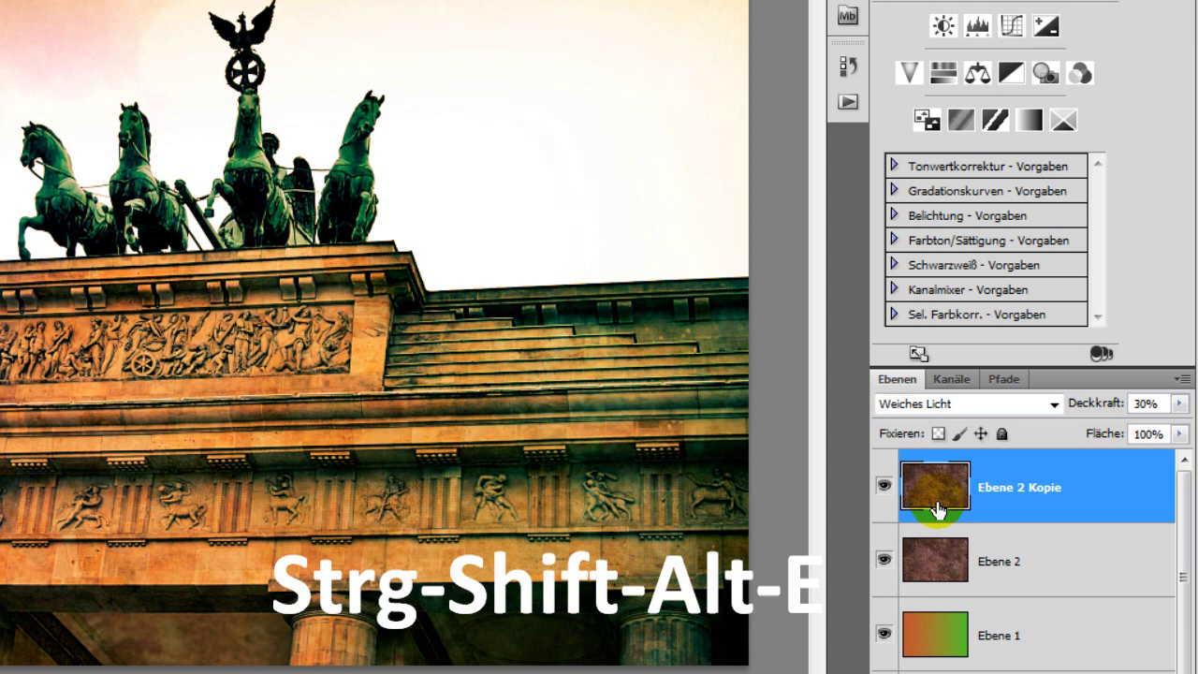
Merge visible layers into a new layer and add Hue/Saturation with Farbton +3, Sättigung +40
key(ctrl+shift+alt+e)
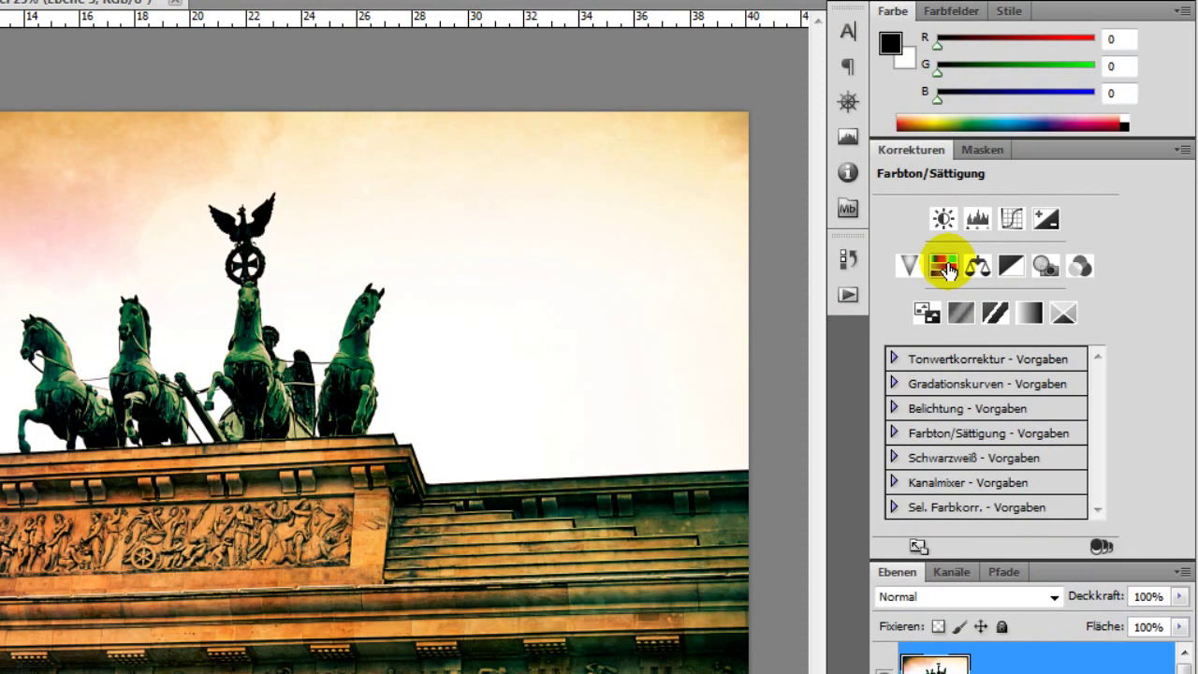
click(941, 262)
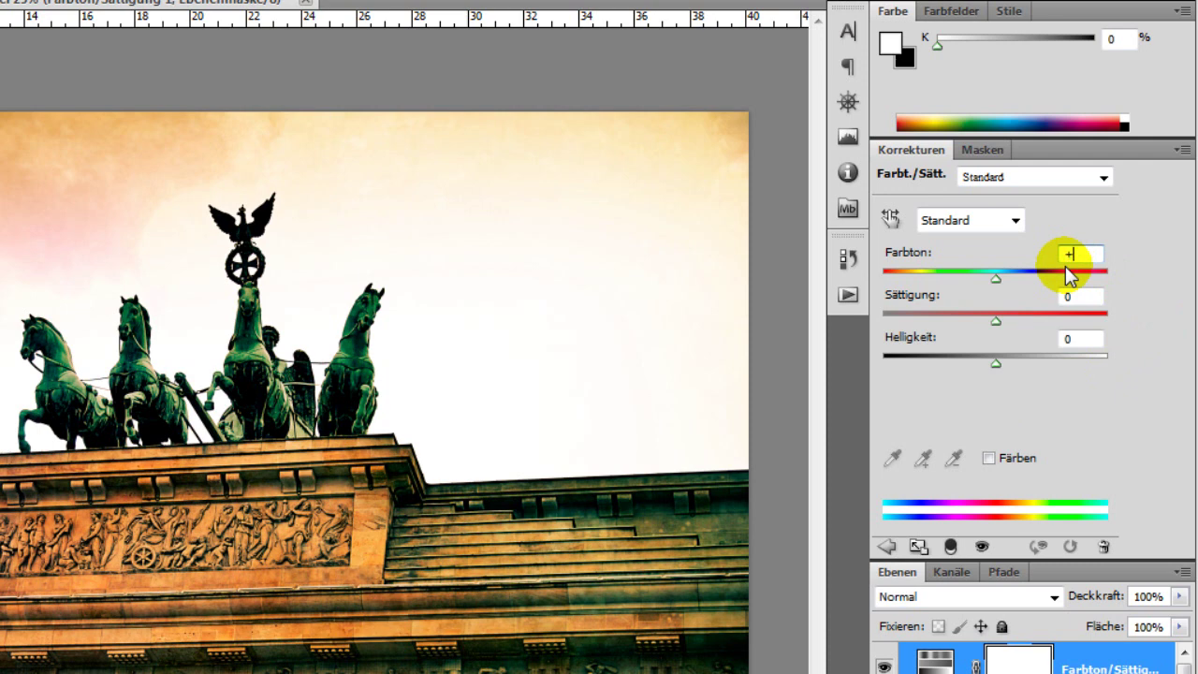
text(3)
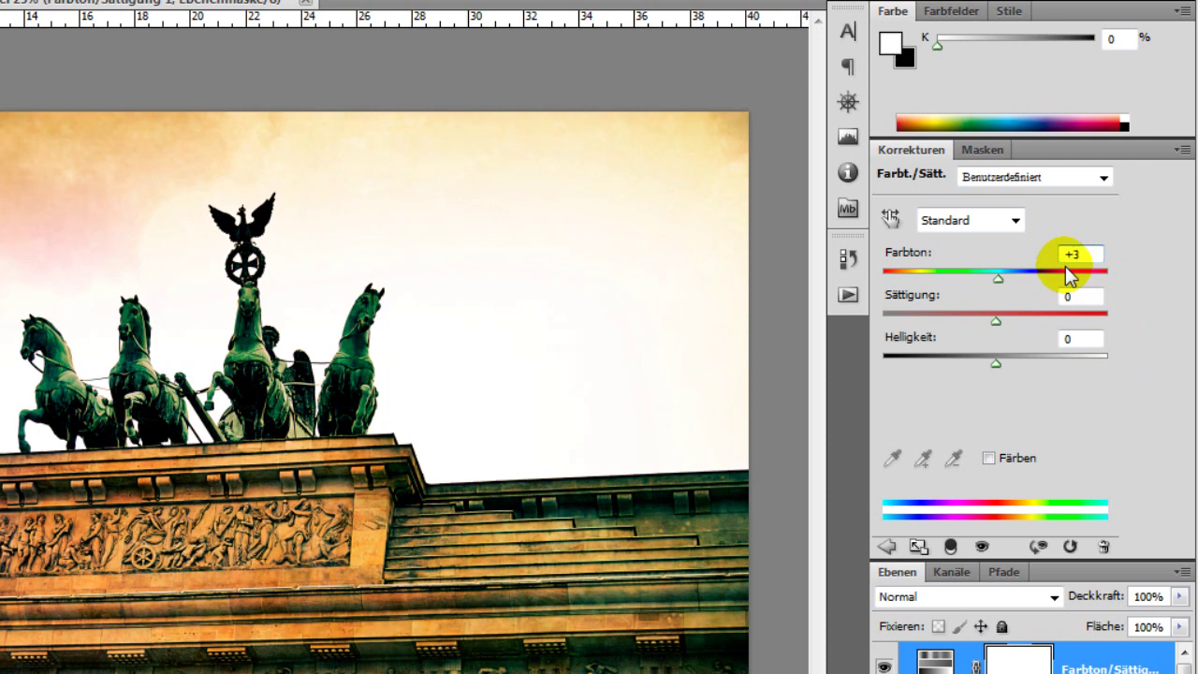
click(1072, 297)
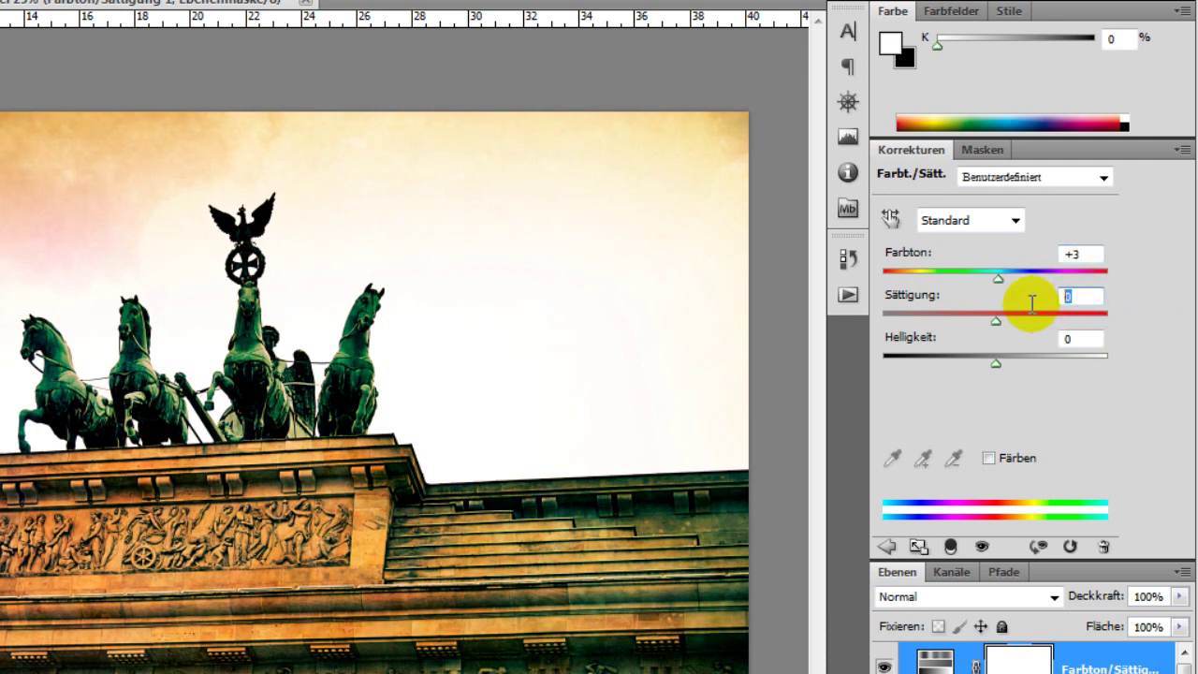
text(+40)
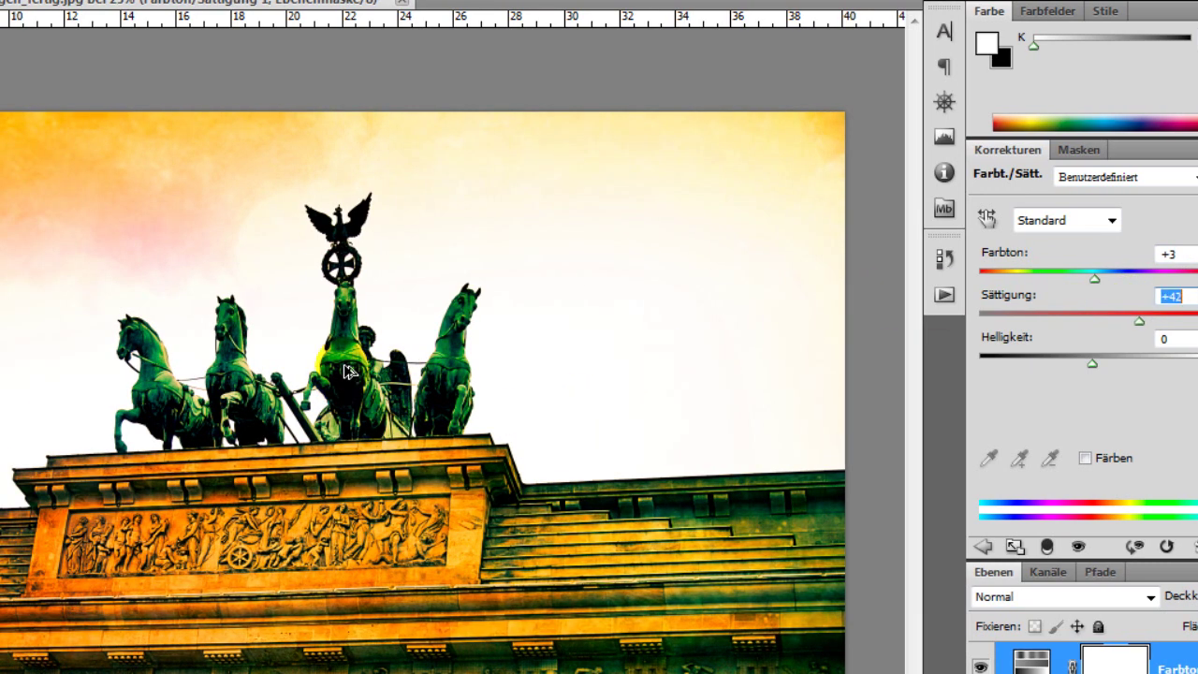
click(304, 367)
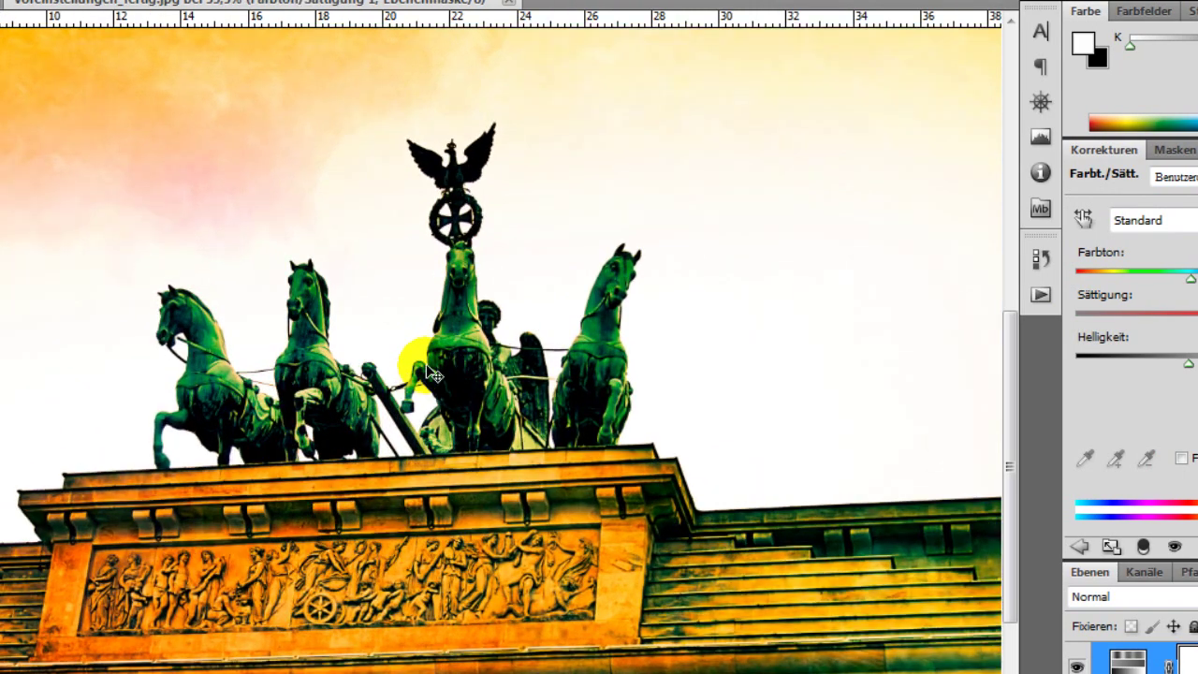
Fill the Hue/Saturation layer mask with black to hide the saturation boost
drag(394, 366, 427, 365)
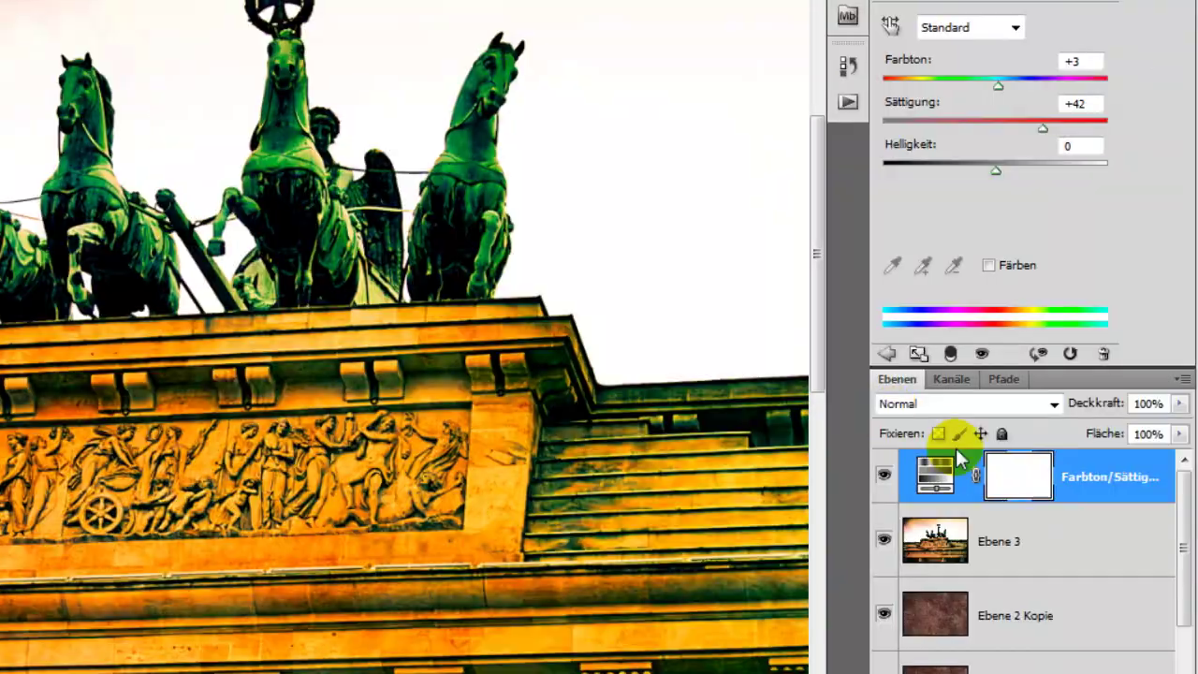
click(1018, 489)
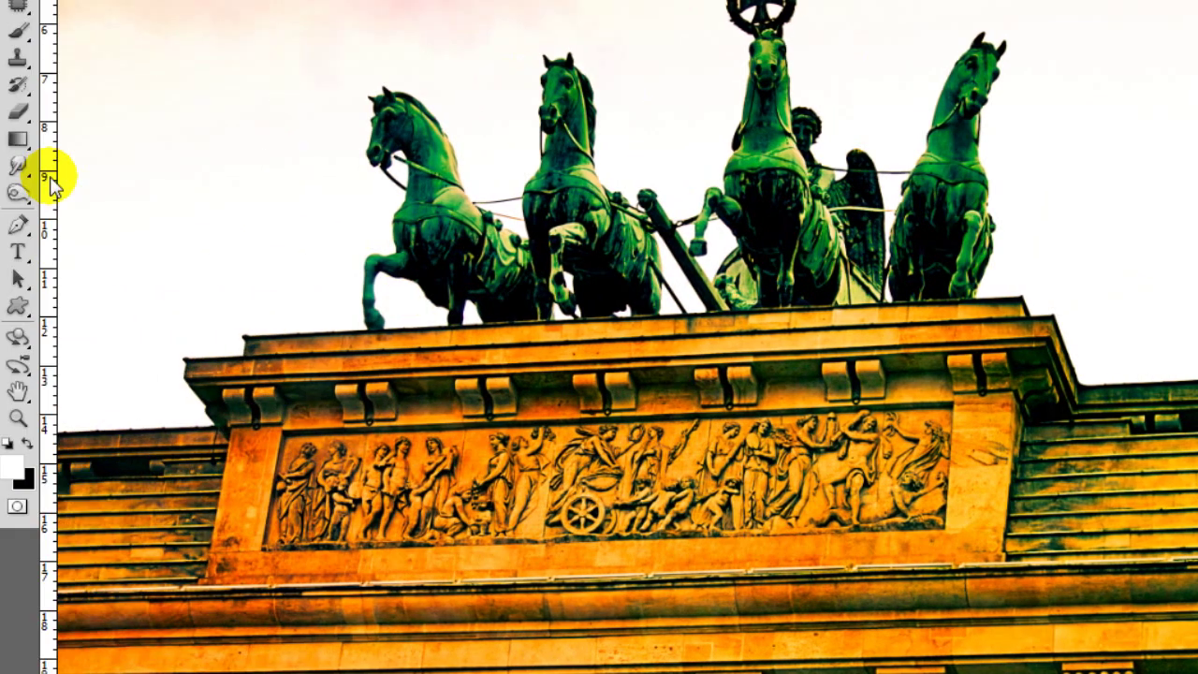
click(25, 238)
click(125, 256)
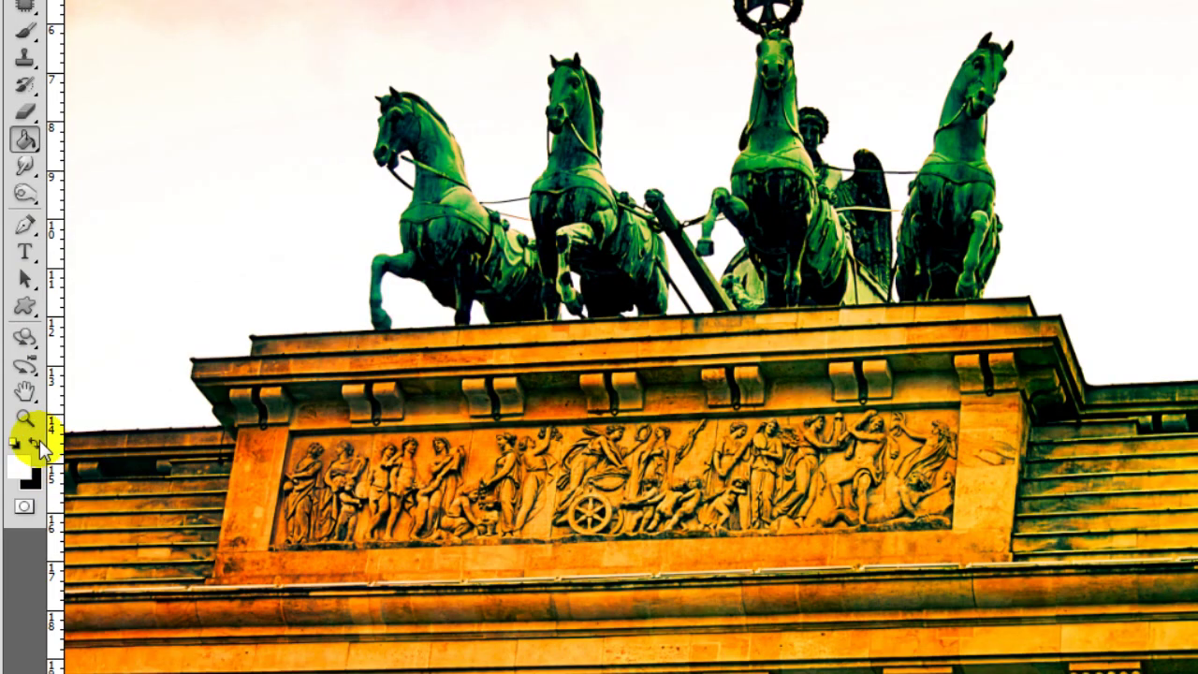
click(37, 440)
click(529, 415)
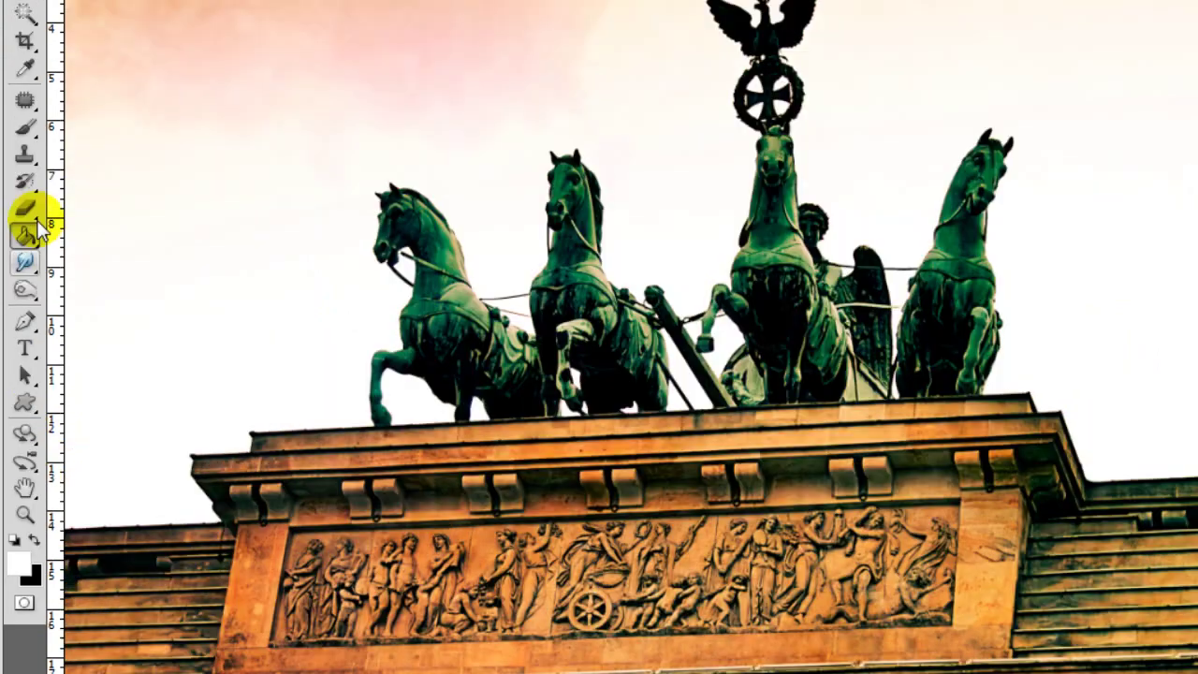
Set up a brush at 78 px size and 60% hardness
click(25, 223)
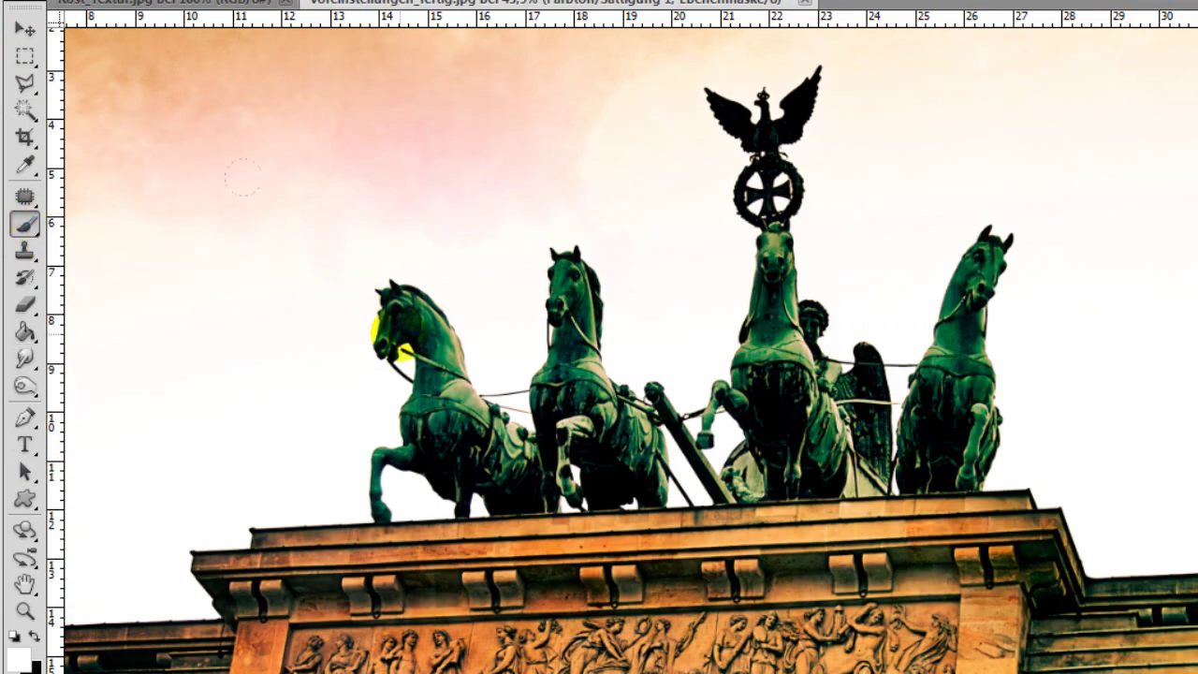
right_click(373, 328)
click(517, 378)
click(567, 429)
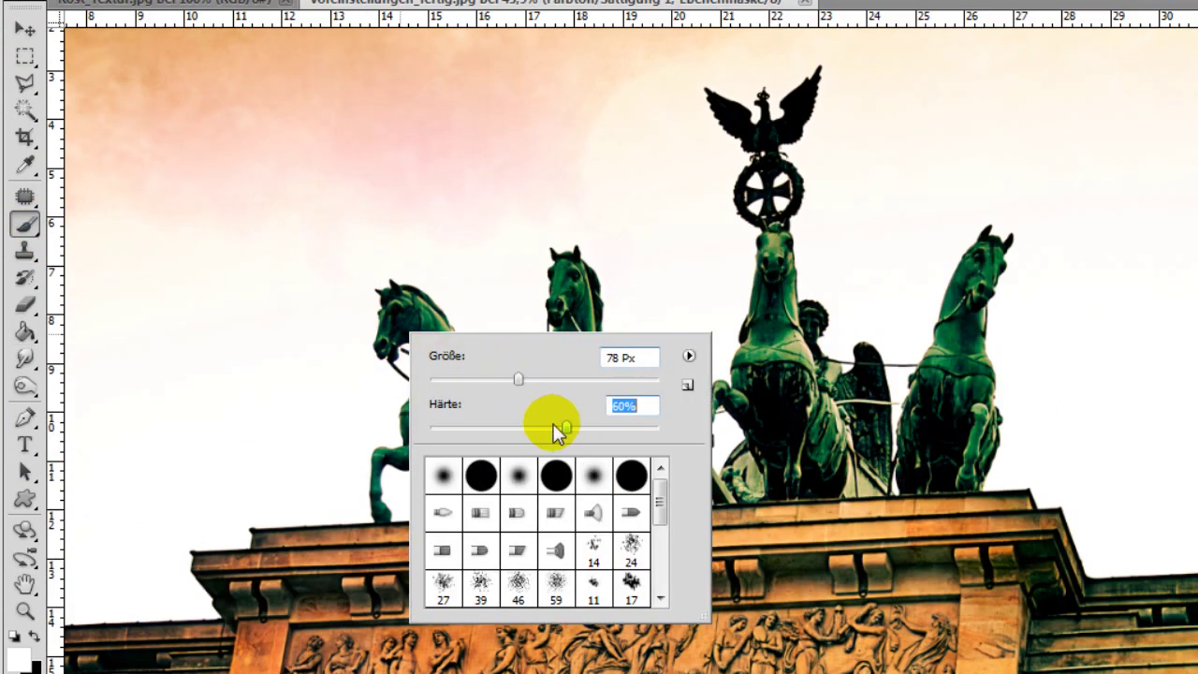
key(Return)
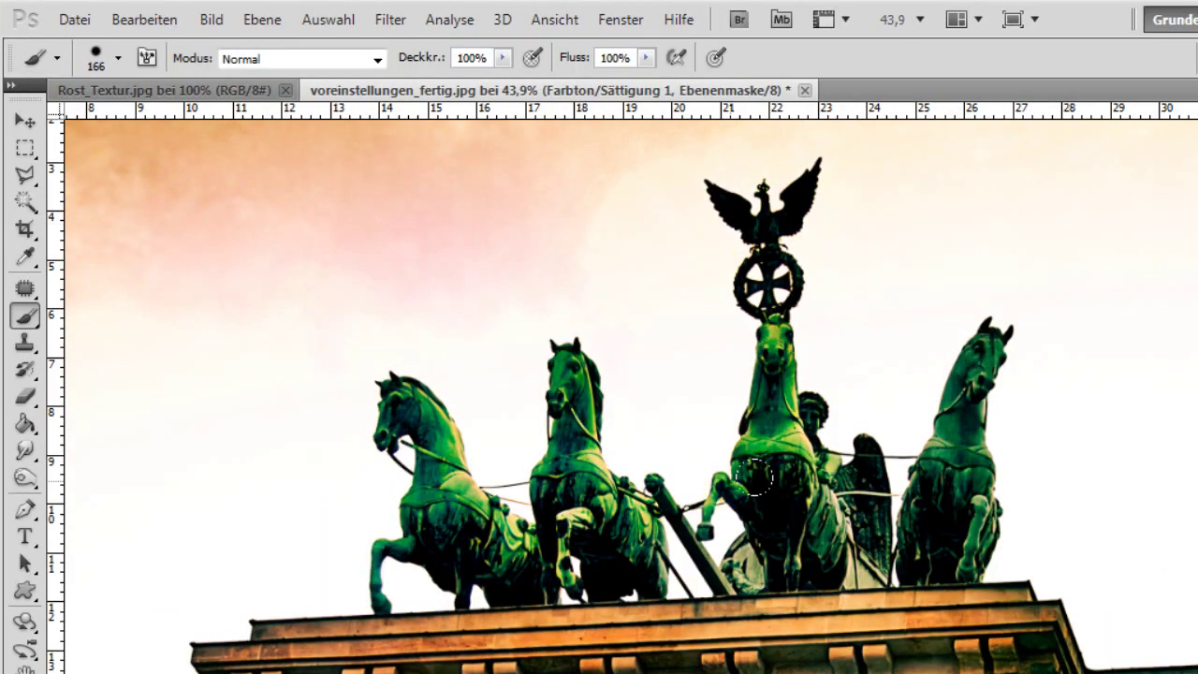
Paint white on the mask over the quadriga's horses and chariot to restore saturation
click(756, 480)
click(714, 309)
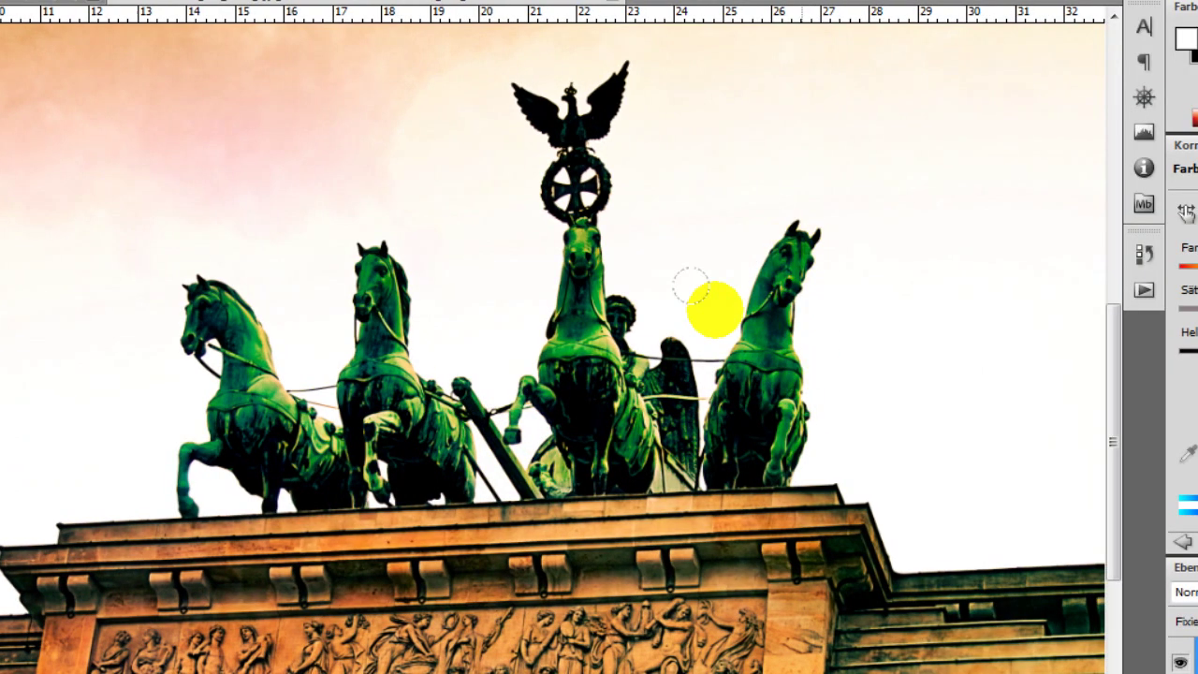
click(562, 230)
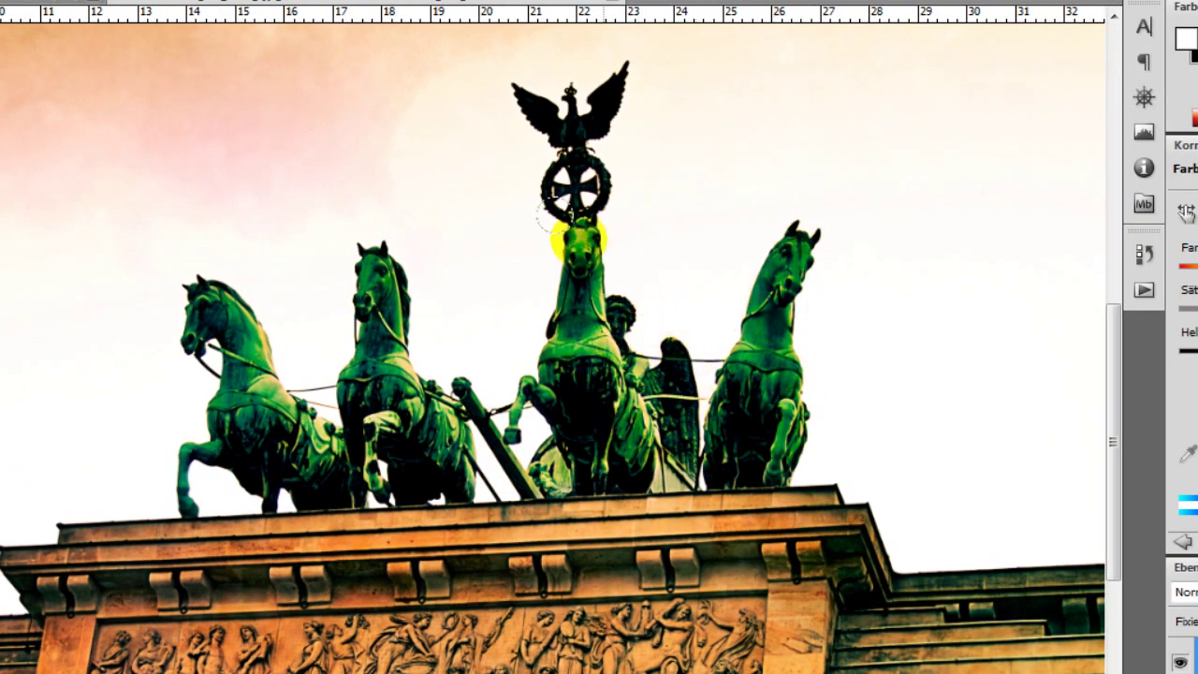
click(275, 364)
click(806, 412)
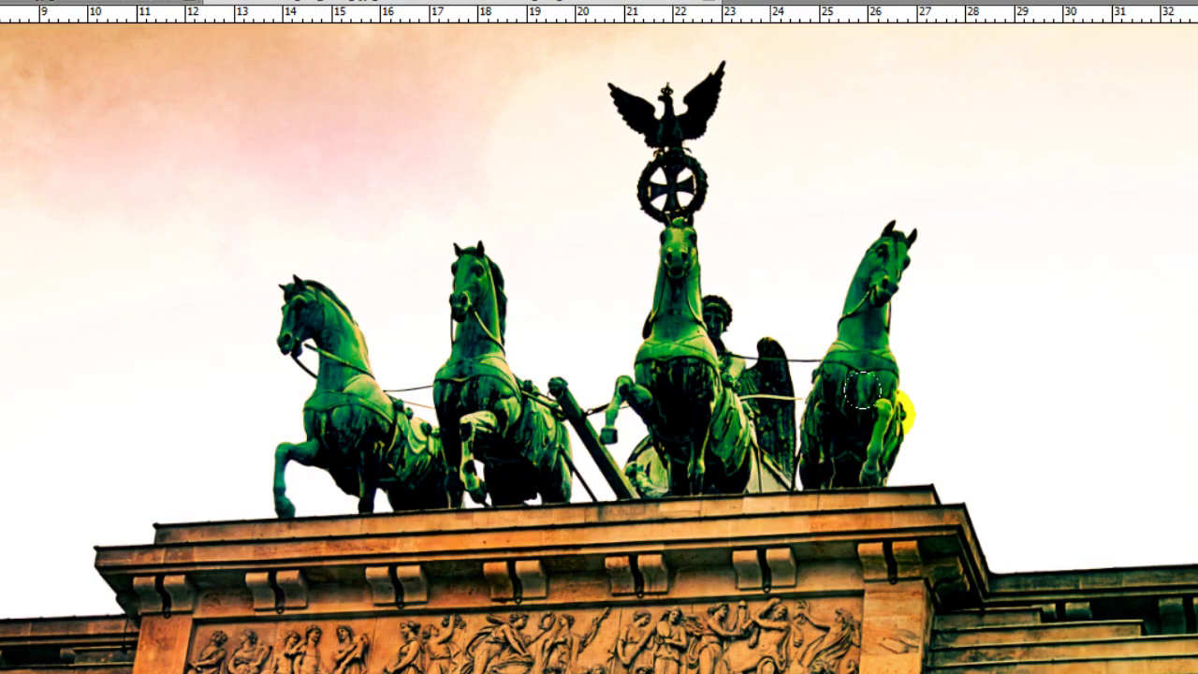
click(854, 262)
click(591, 353)
click(399, 356)
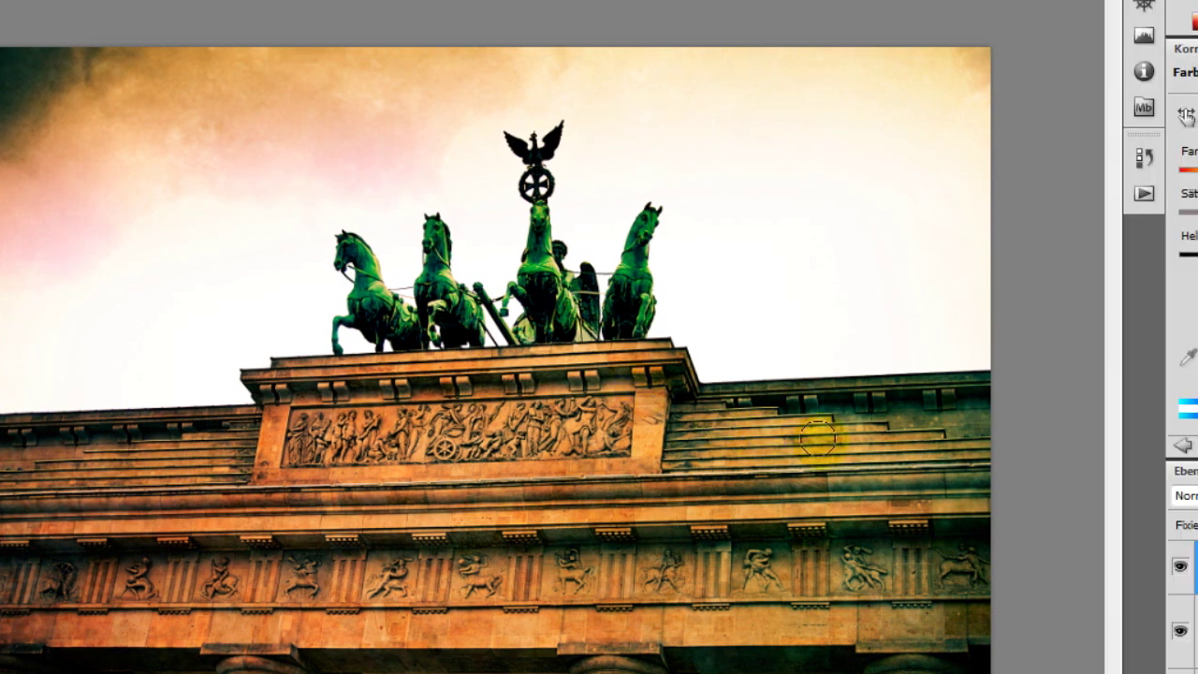
Touch up the mask near the horses' base, flatten to one background layer, and open Arbeitsfläche
click(587, 327)
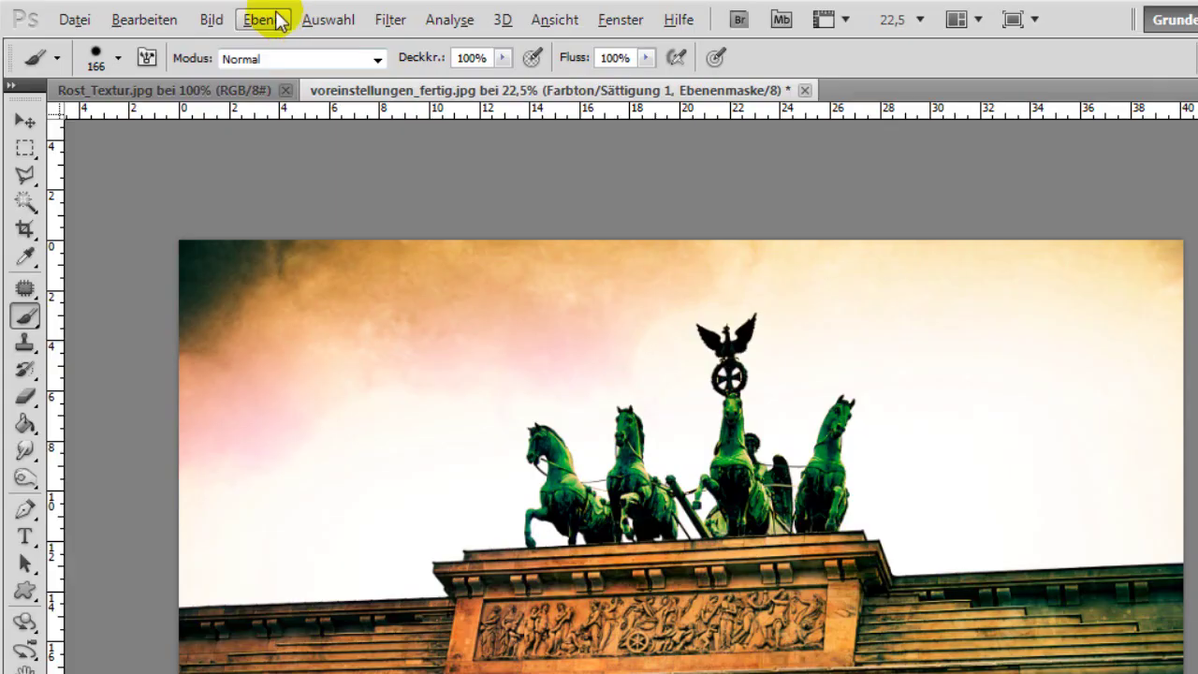
click(268, 16)
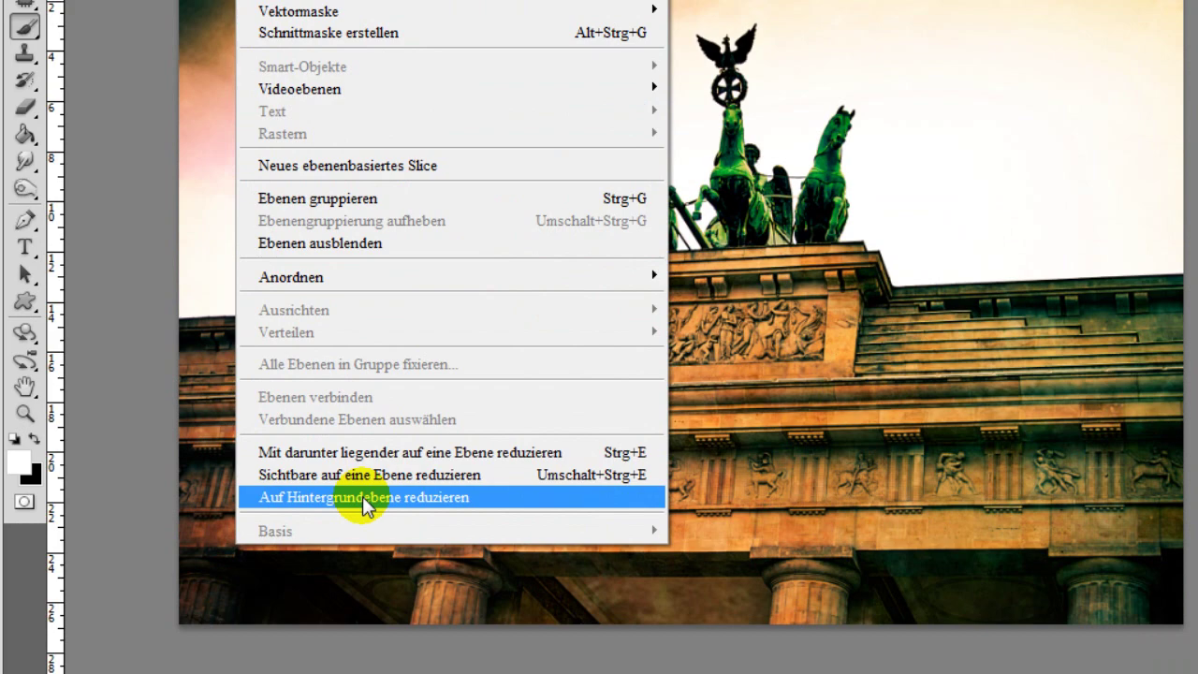
click(362, 496)
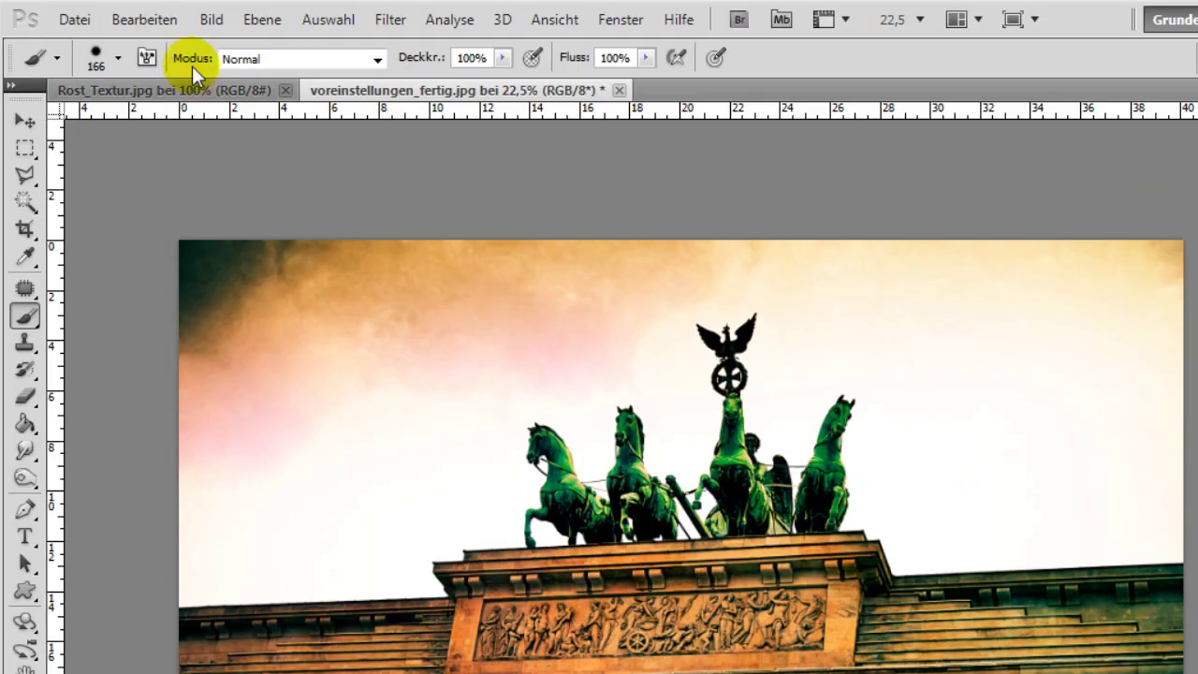
click(210, 18)
click(304, 220)
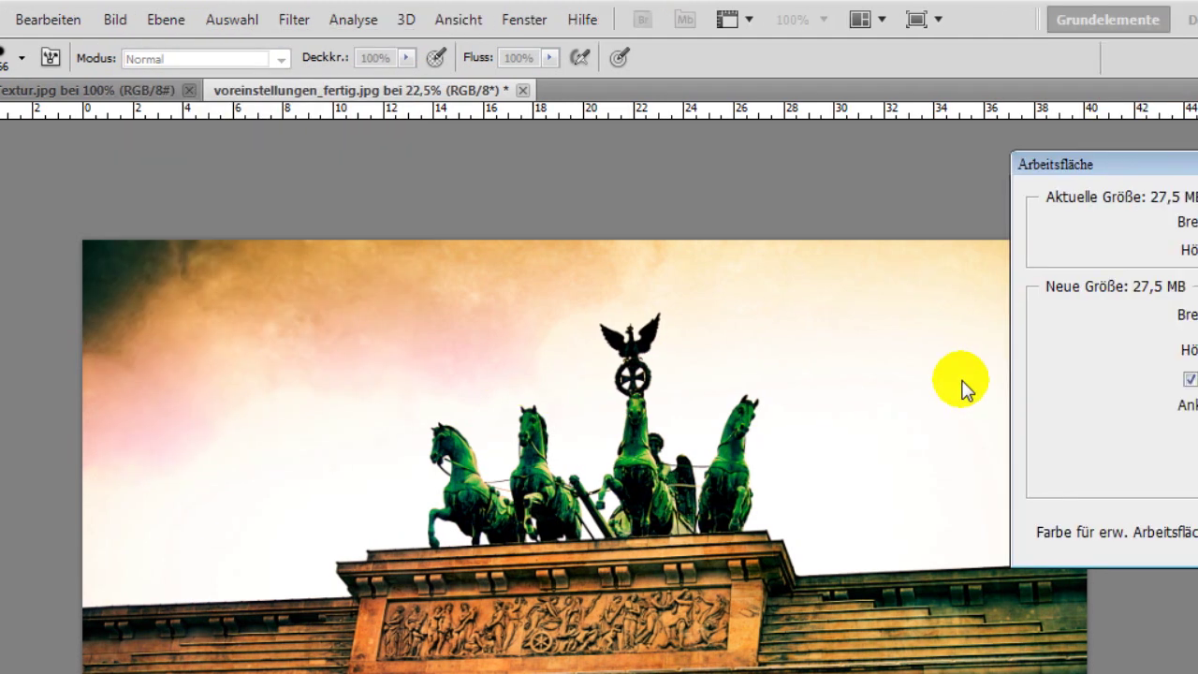
Extend the canvas by 10 pixels each way in brown ba8b3e sampled from the photo
click(941, 317)
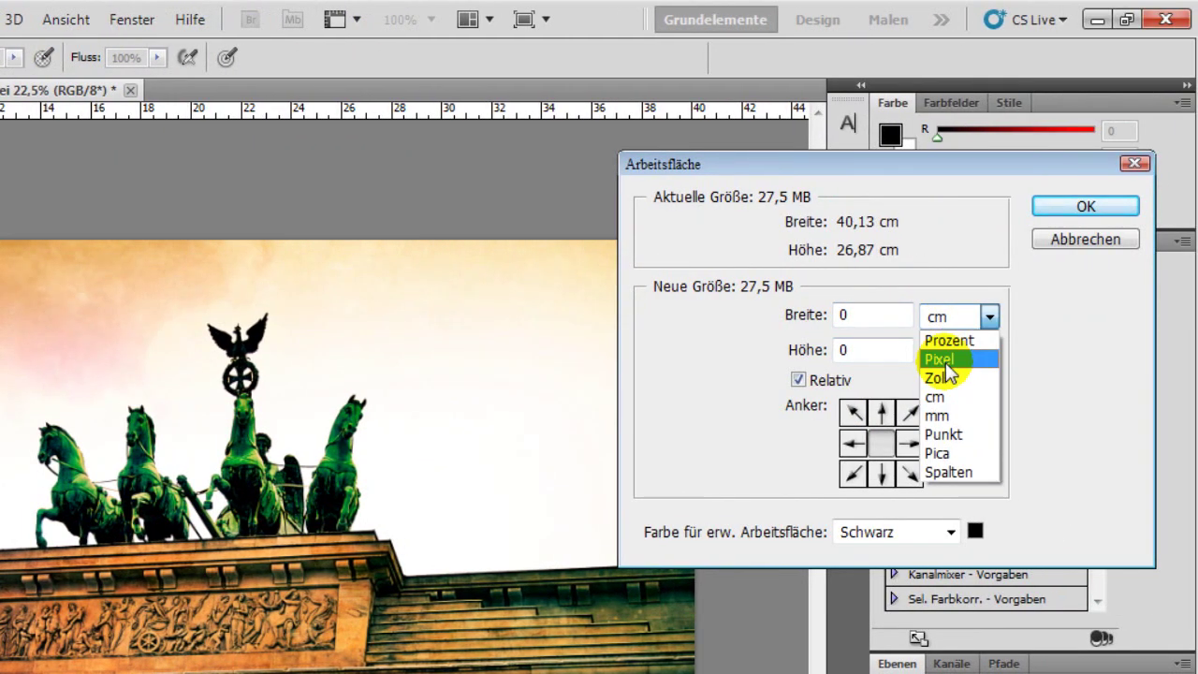
click(943, 361)
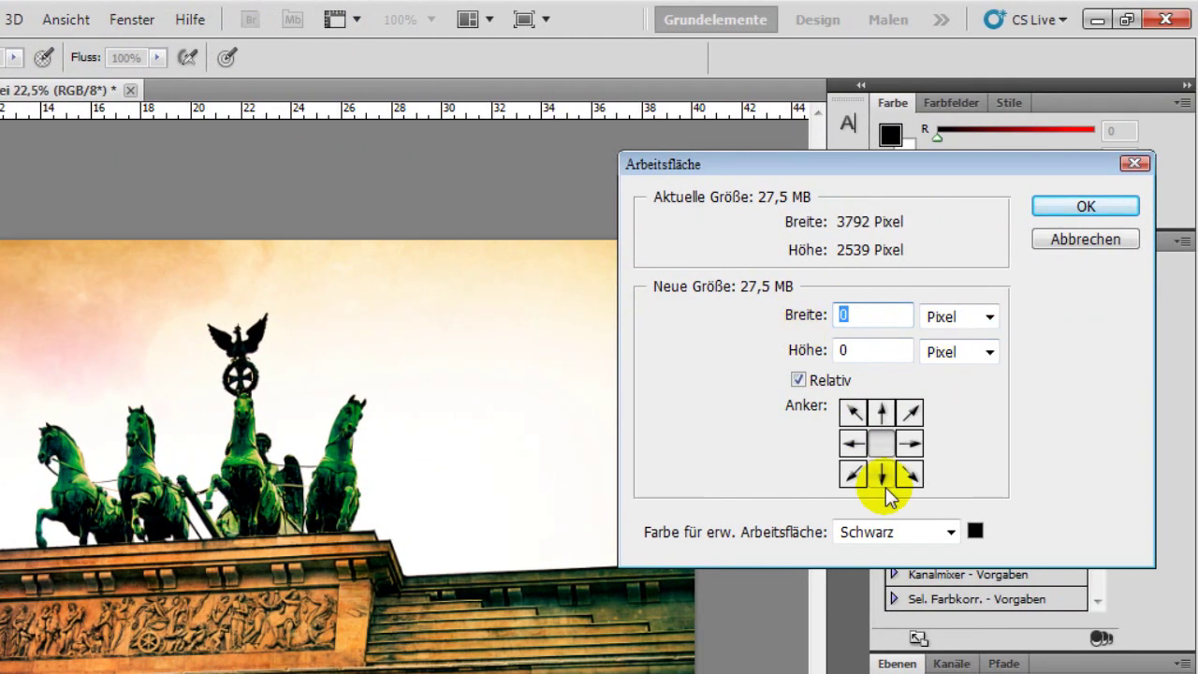
text(10)
key(Tab)
key(Tab)
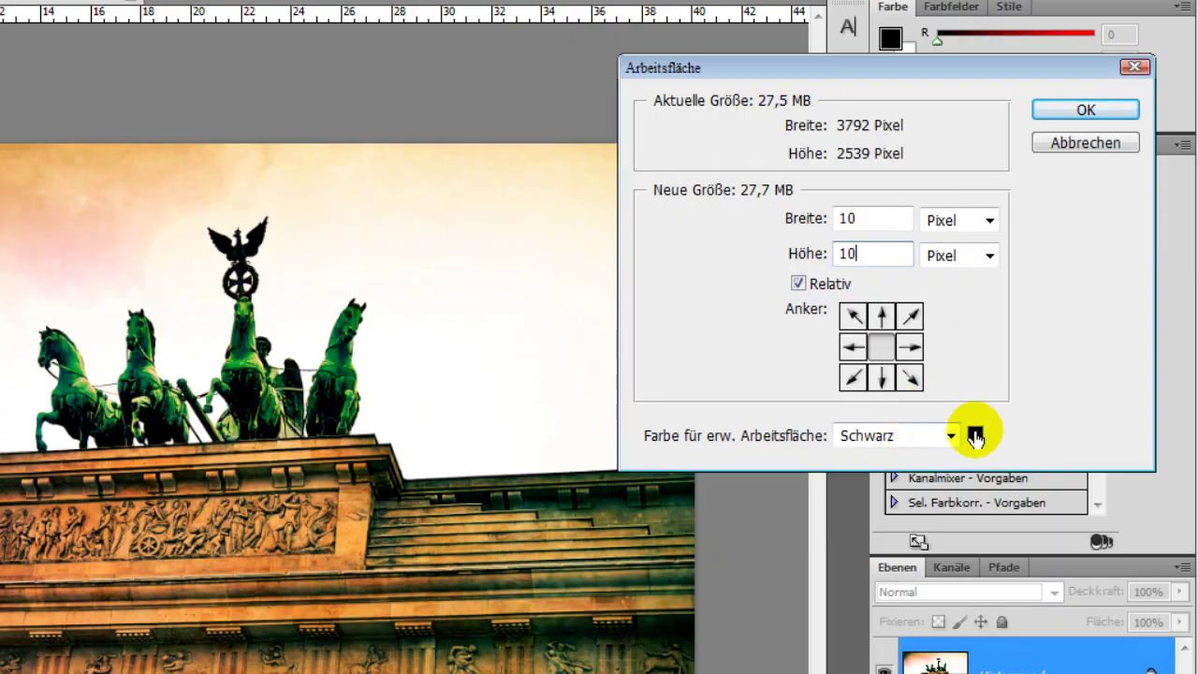
click(974, 531)
click(486, 431)
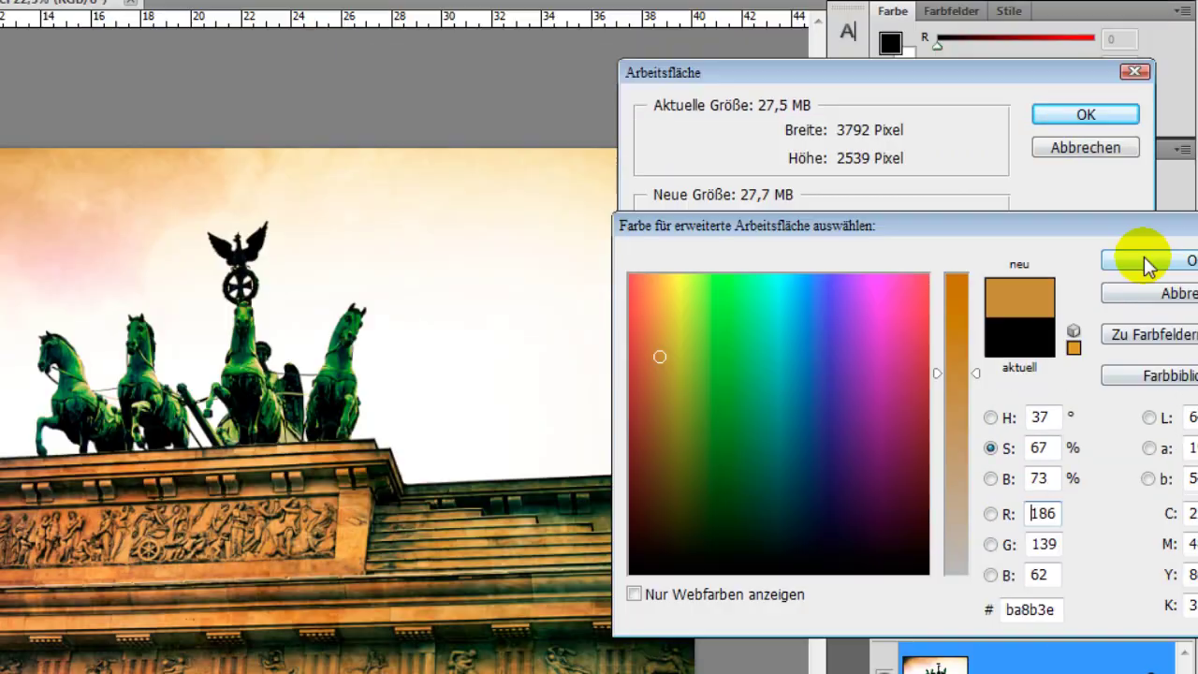
click(1143, 256)
click(1096, 235)
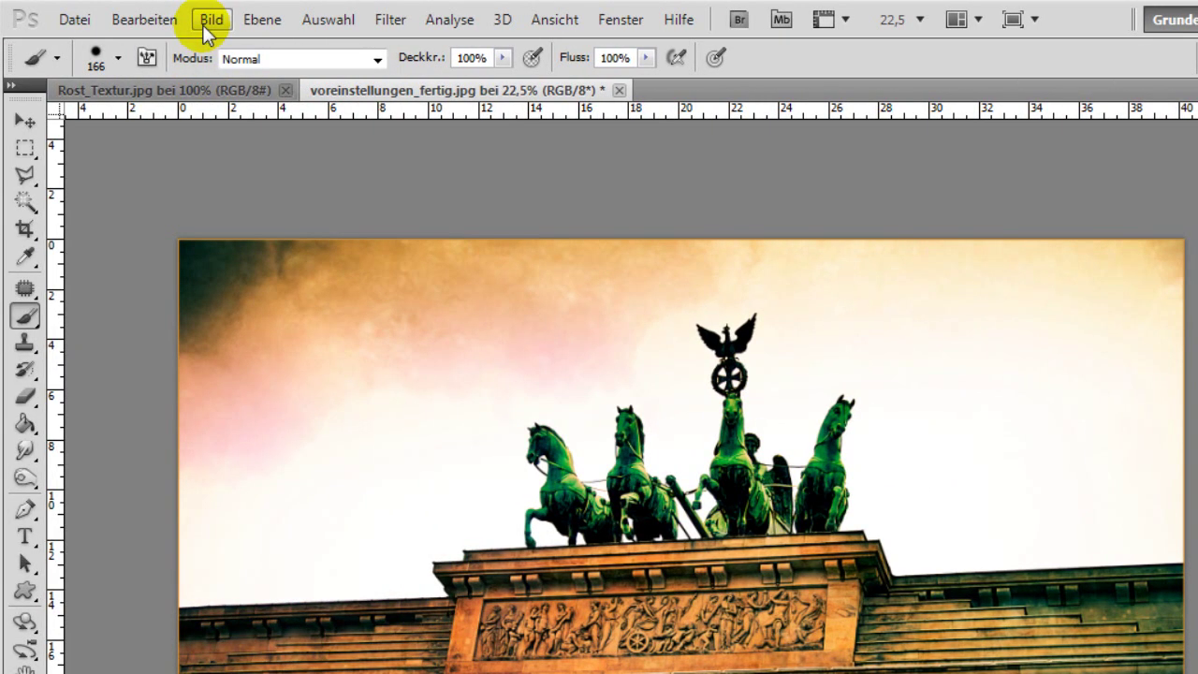
Extend the canvas by 3 cm in width and 8 cm in height in black
click(202, 23)
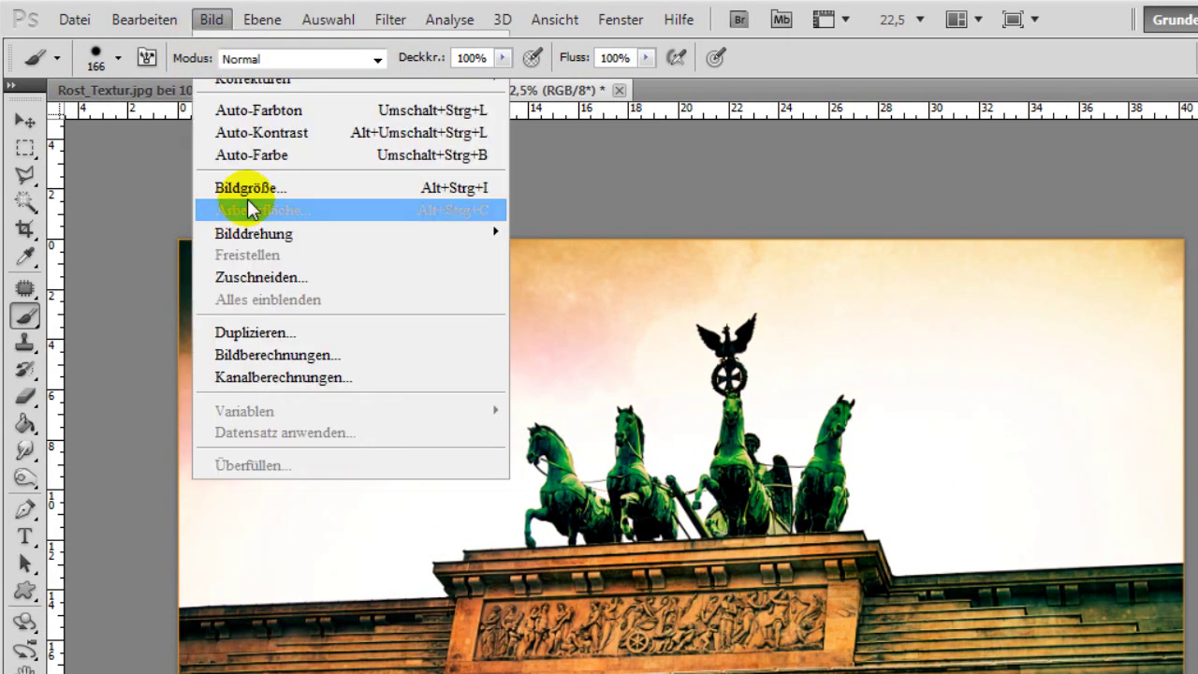
click(239, 210)
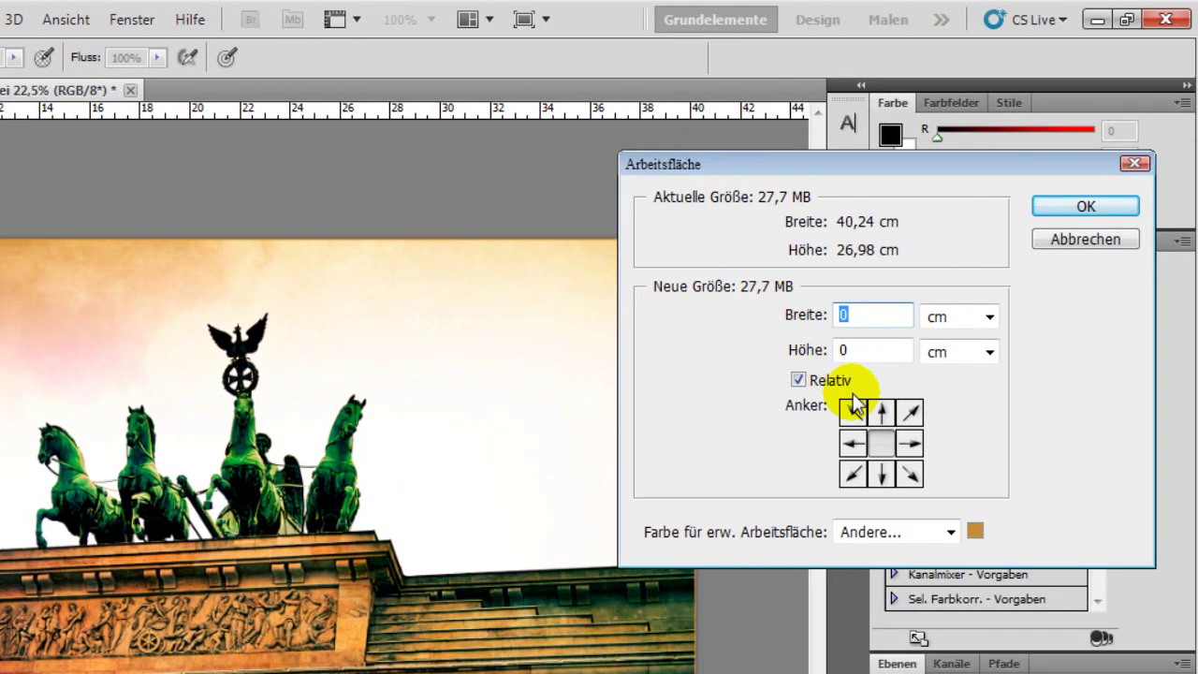
text(3)
key(Tab)
key(Tab)
text(8)
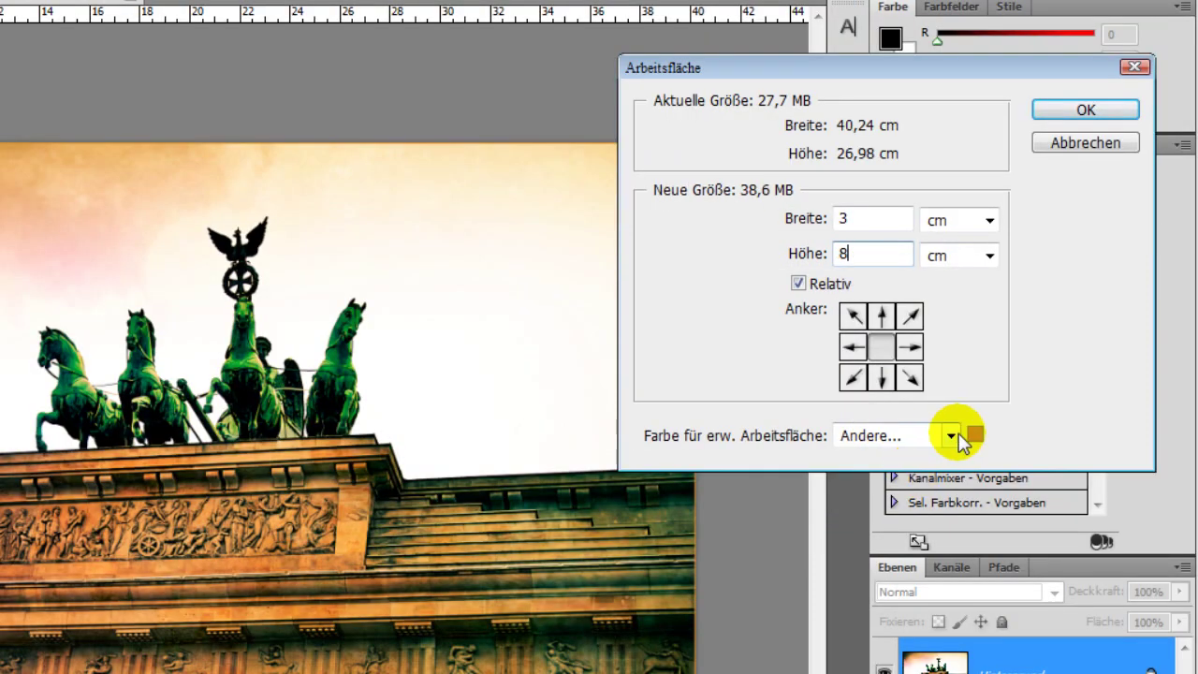
click(950, 532)
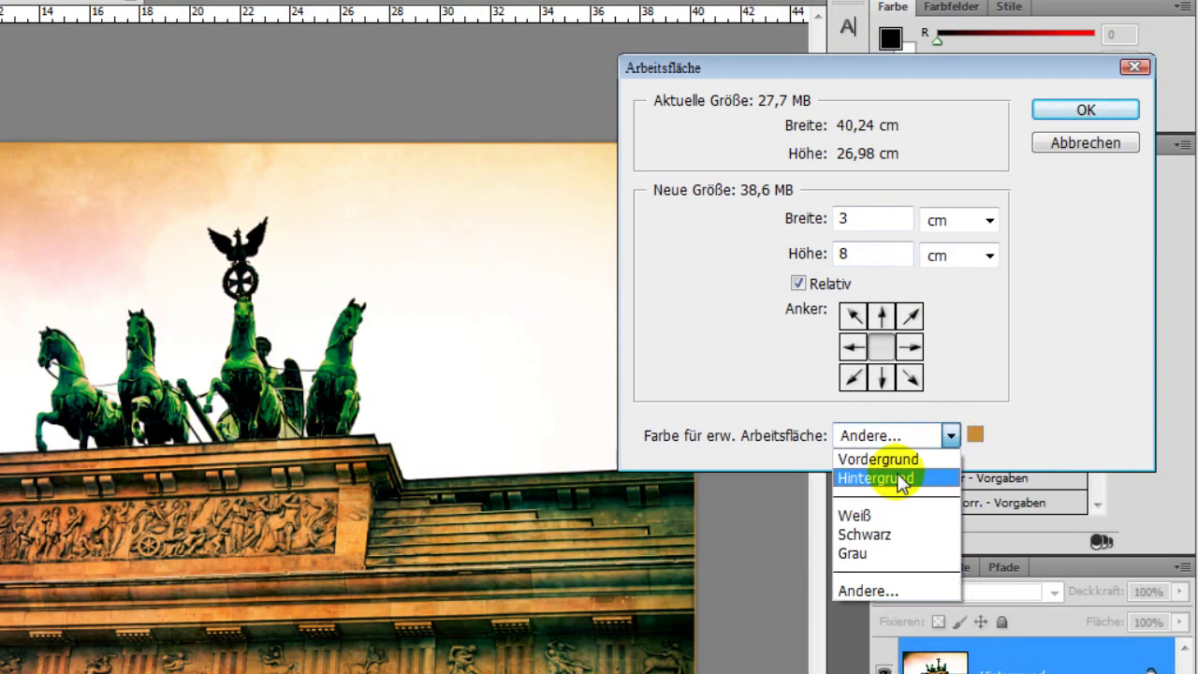
click(864, 534)
click(1076, 110)
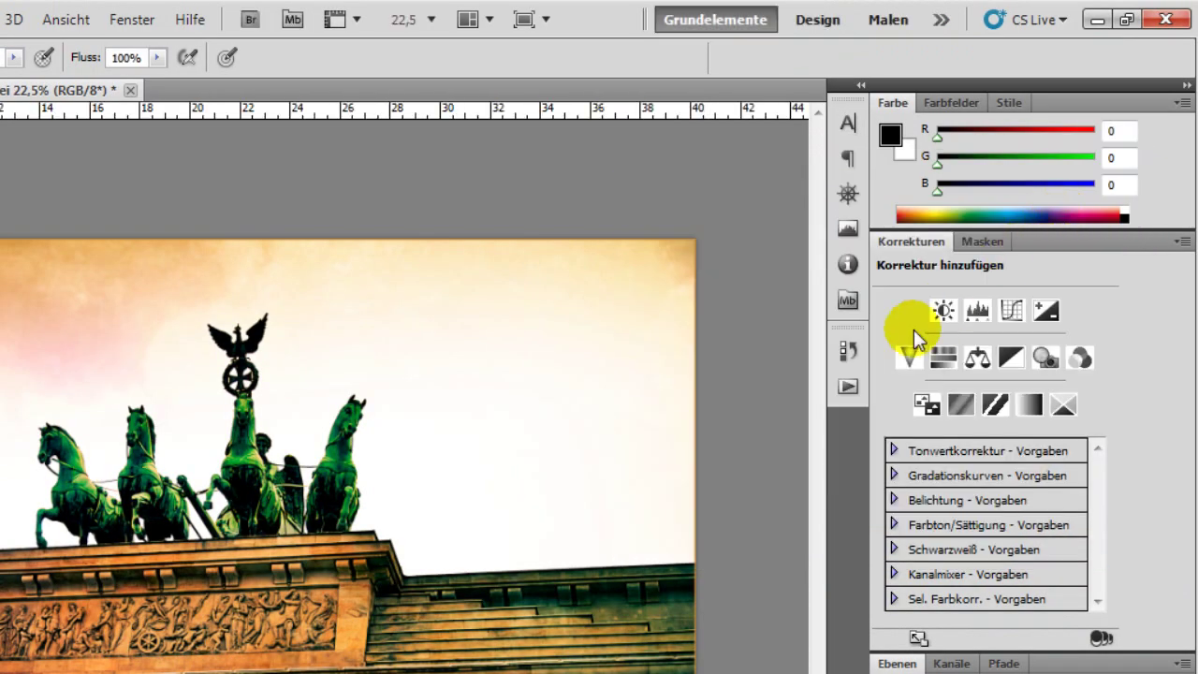